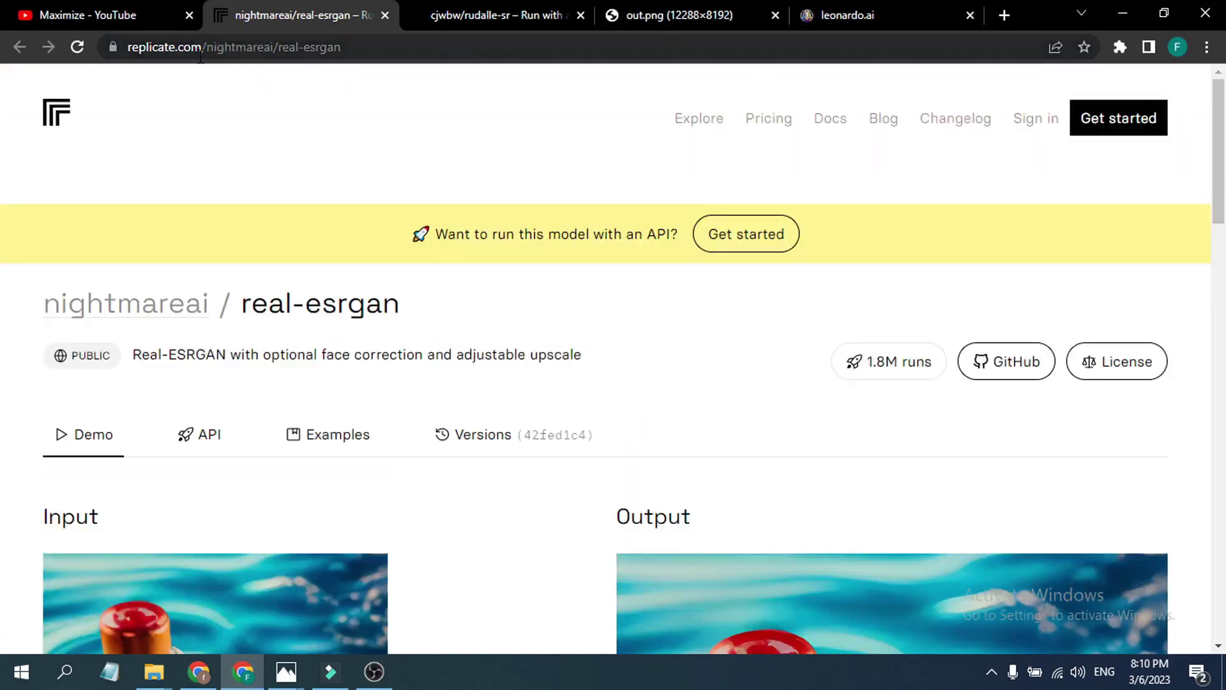
Compare the flame-in-bottle input with its real-esrgan output, then switch to the cjwbw/rudalle-sr page.
{"action": "scroll", "coordinate": [444, 405], "scroll_direction": "down", "scroll_amount": 4}
{"action": "scroll", "coordinate": [502, 433], "scroll_direction": "down", "scroll_amount": 3}
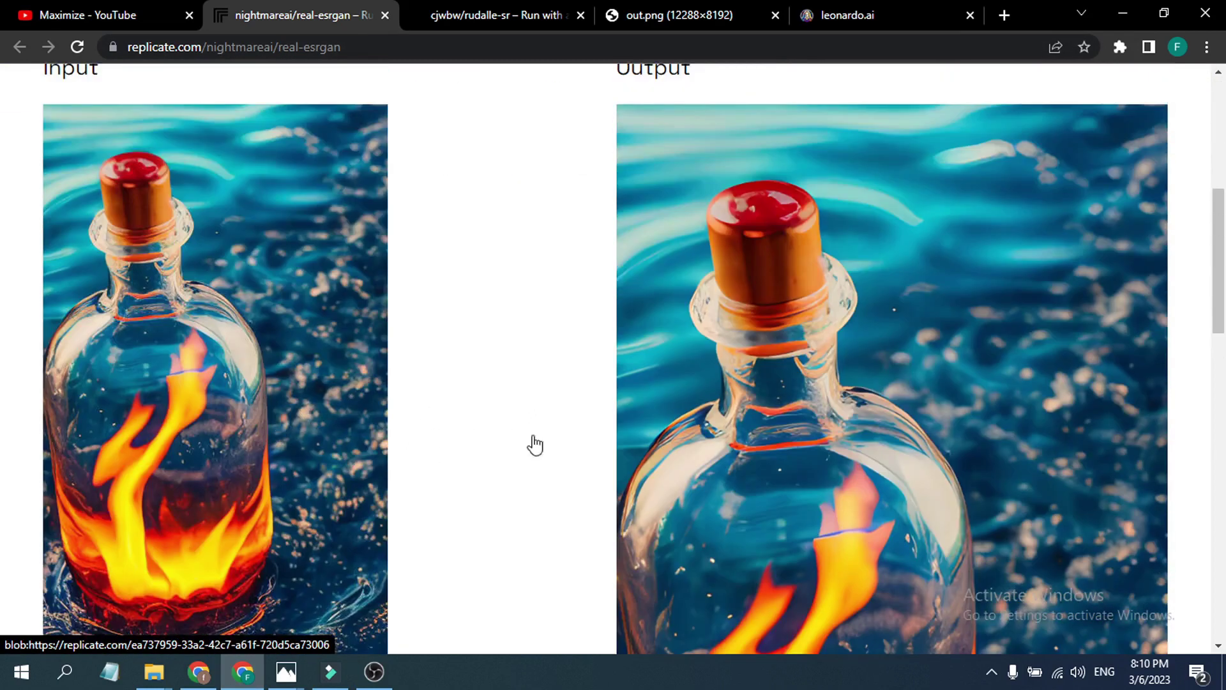
{"action": "scroll", "coordinate": [768, 431], "scroll_direction": "down", "scroll_amount": 2}
{"action": "scroll", "coordinate": [768, 431], "scroll_direction": "down", "scroll_amount": 1}
{"action": "scroll", "coordinate": [769, 430], "scroll_direction": "up", "scroll_amount": 3}
{"action": "scroll", "coordinate": [703, 430], "scroll_direction": "up", "scroll_amount": 4}
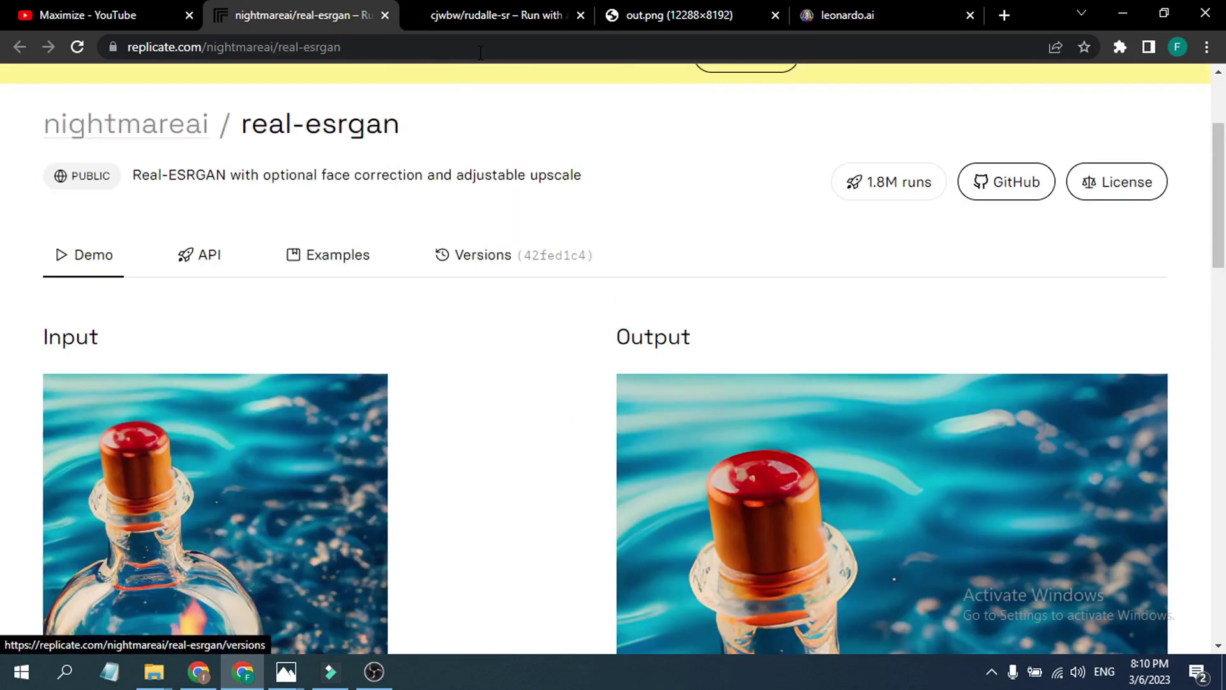
{"action": "left_click", "coordinate": [477, 11]}
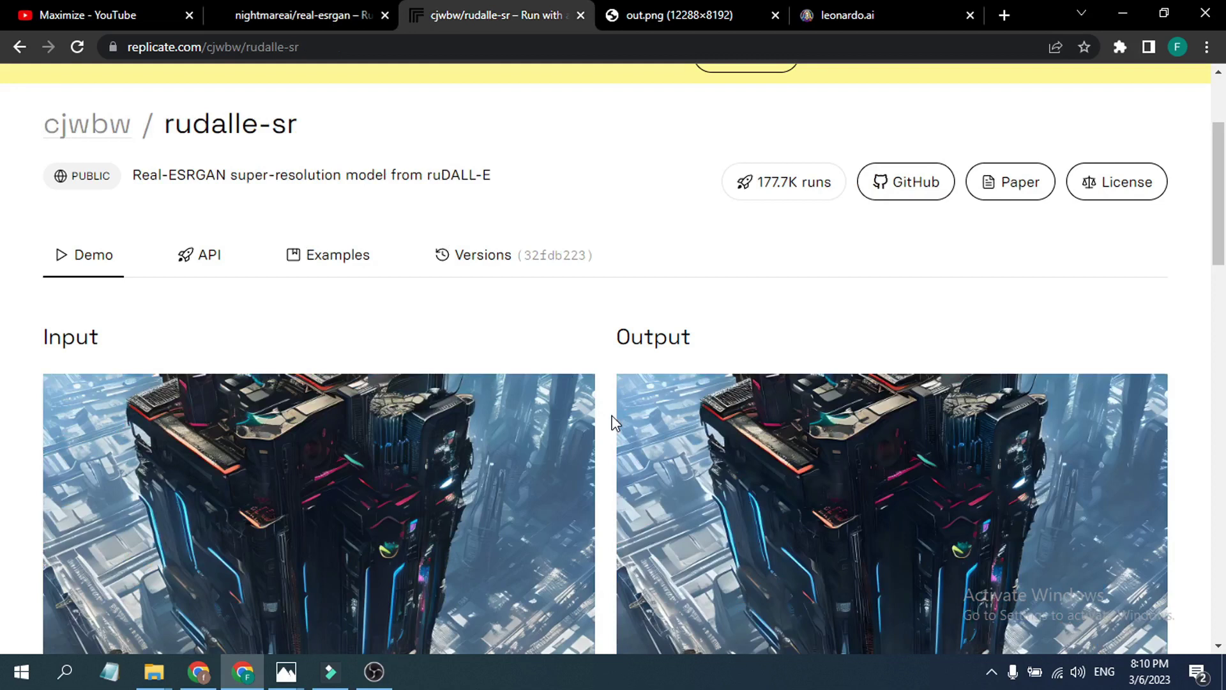
Check rudalle-sr's upscaling factor options, leaving the scale at 4.
{"action": "scroll", "coordinate": [614, 422], "scroll_direction": "down", "scroll_amount": 8}
{"action": "left_click", "coordinate": [574, 436]}
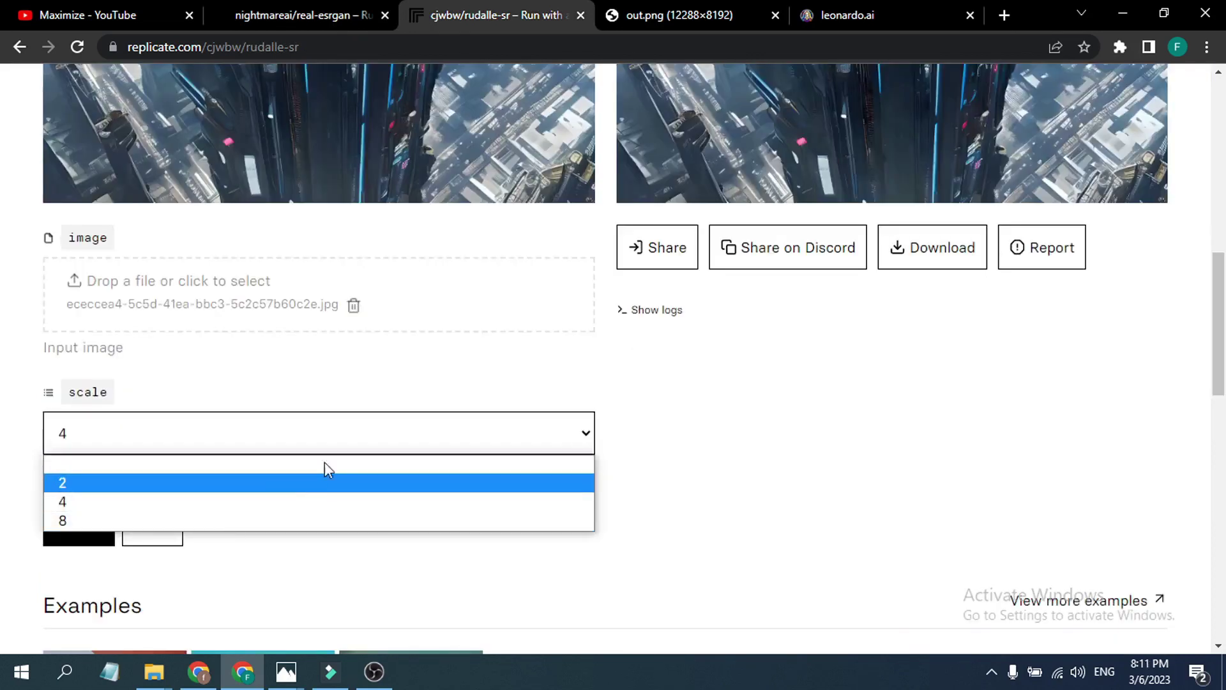
{"action": "left_click", "coordinate": [525, 393]}
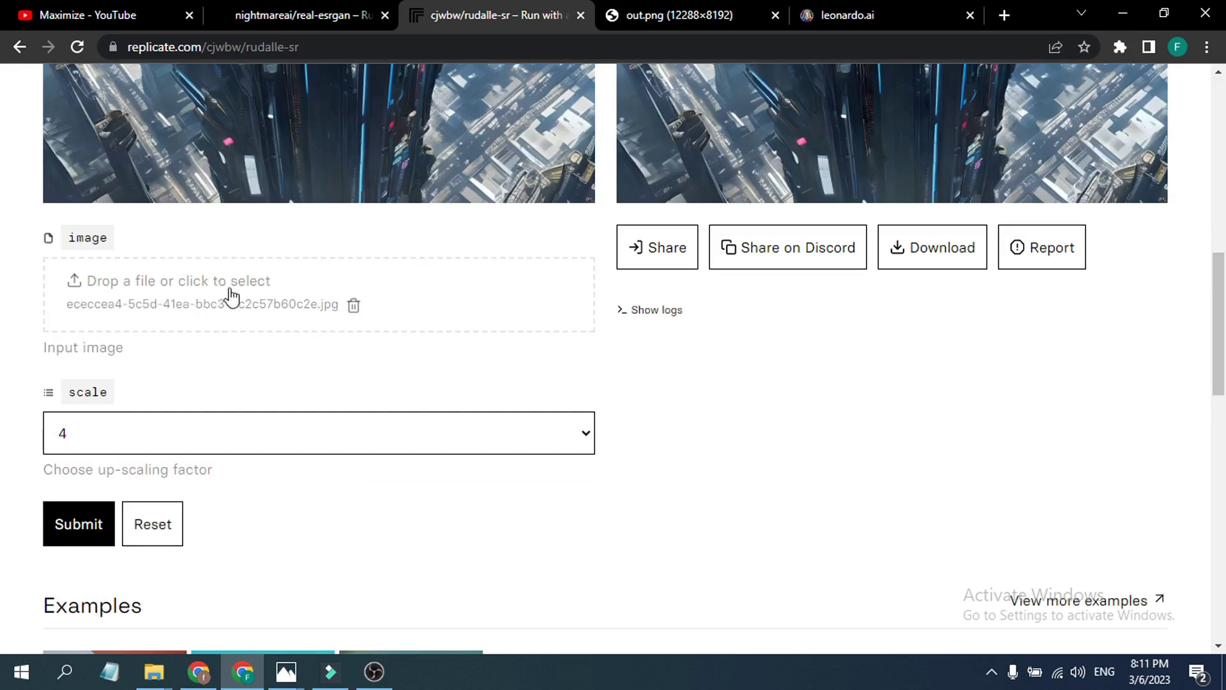
{"action": "scroll", "coordinate": [358, 364], "scroll_direction": "up", "scroll_amount": 1}
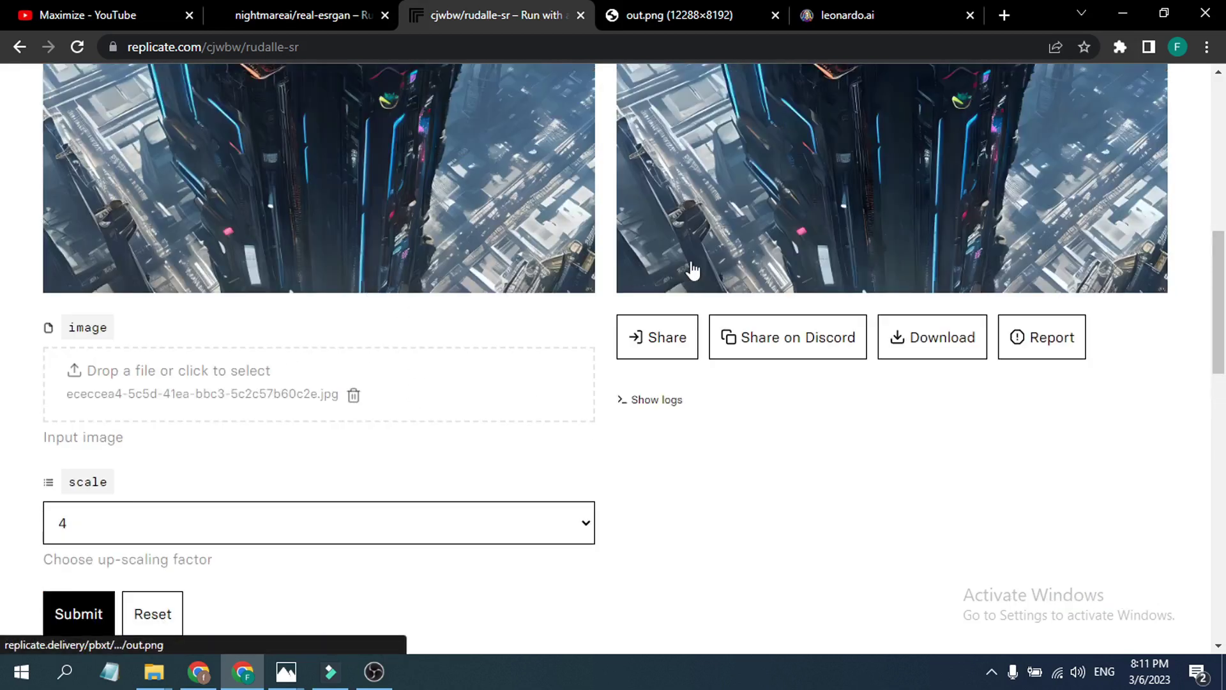
{"action": "scroll", "coordinate": [514, 416], "scroll_direction": "down", "scroll_amount": 1}
{"action": "scroll", "coordinate": [514, 415], "scroll_direction": "down", "scroll_amount": 2}
{"action": "scroll", "coordinate": [514, 416], "scroll_direction": "up", "scroll_amount": 10}
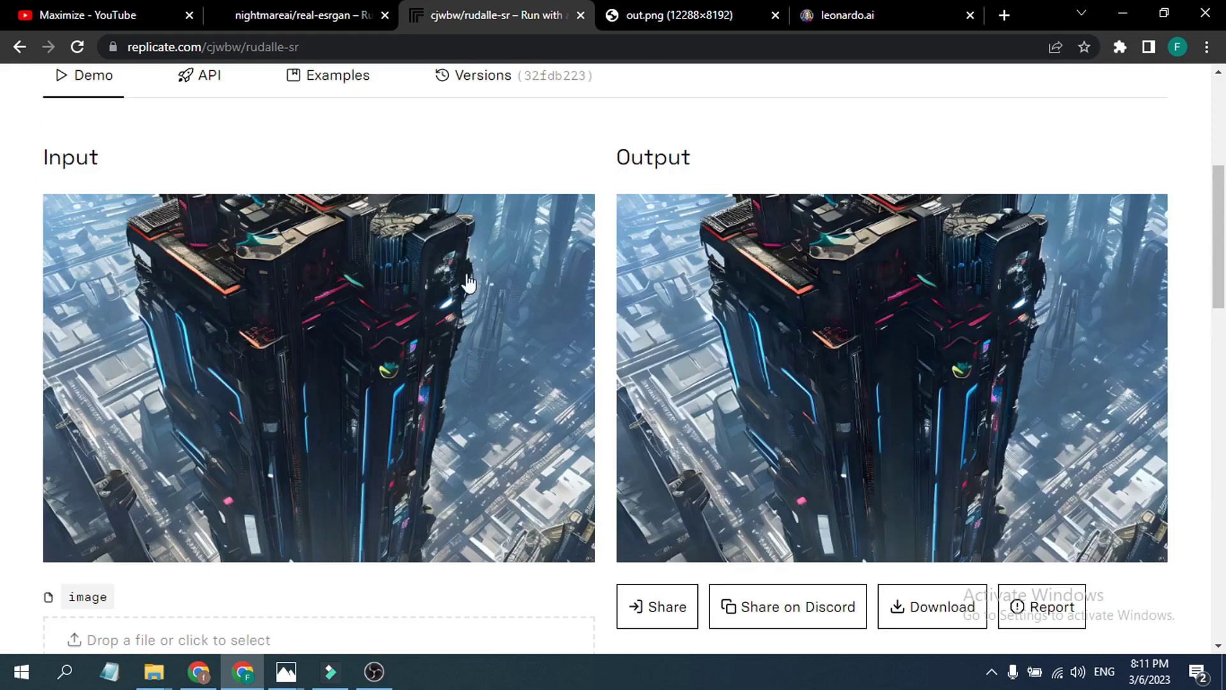
Go back to nightmareai/real-esrgan and review the bottle input beside its scale-4 output.
{"action": "left_click", "coordinate": [319, 15]}
{"action": "scroll", "coordinate": [362, 424], "scroll_direction": "down", "scroll_amount": 3}
{"action": "scroll", "coordinate": [427, 424], "scroll_direction": "down", "scroll_amount": 5}
{"action": "scroll", "coordinate": [317, 432], "scroll_direction": "down", "scroll_amount": 3}
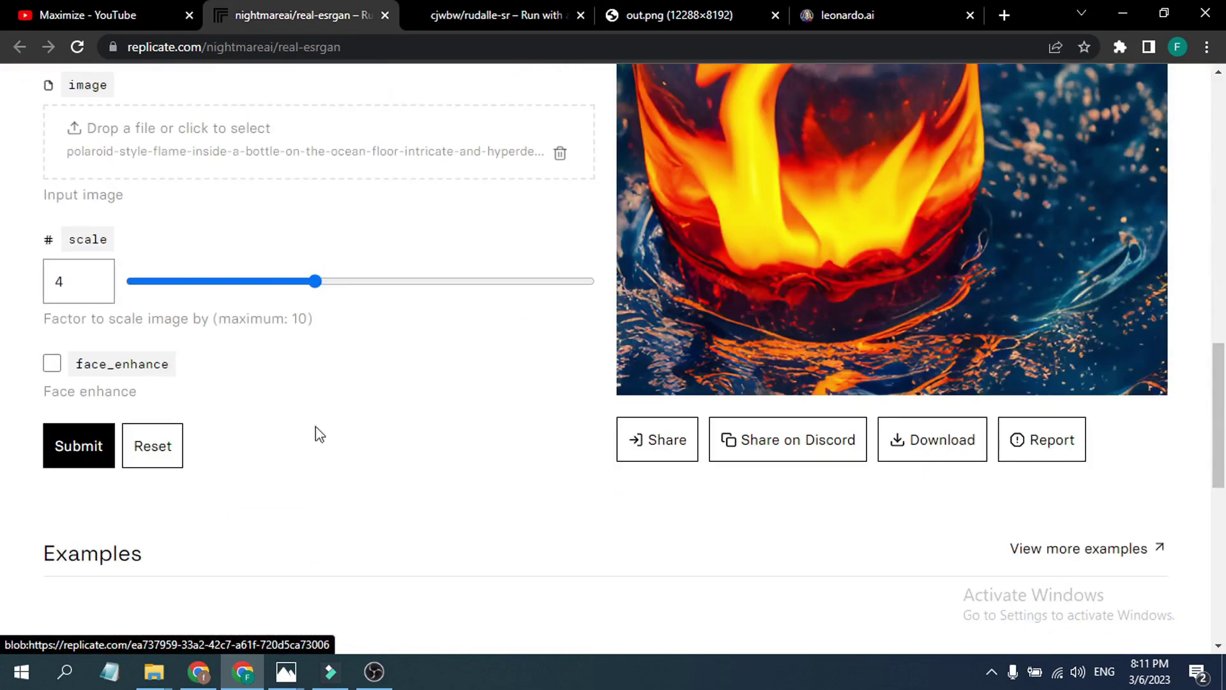
{"action": "scroll", "coordinate": [569, 418], "scroll_direction": "up", "scroll_amount": 7}
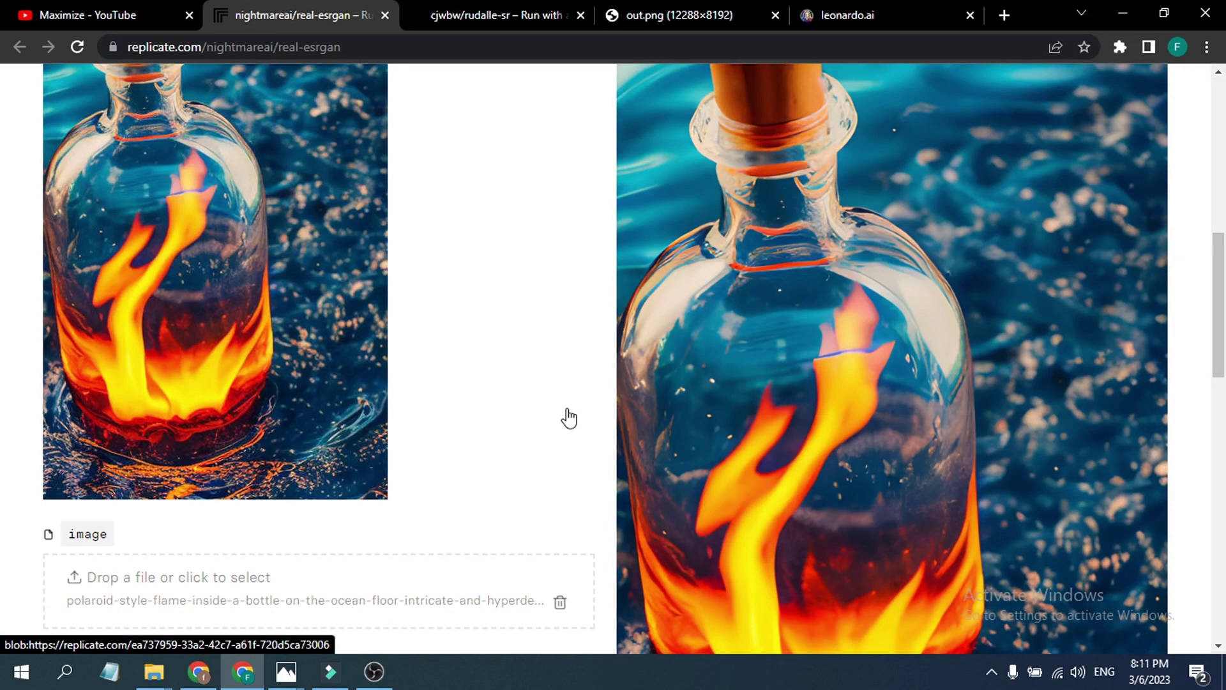
{"action": "scroll", "coordinate": [567, 416], "scroll_direction": "down", "scroll_amount": 2}
{"action": "scroll", "coordinate": [567, 416], "scroll_direction": "down", "scroll_amount": 2}
{"action": "scroll", "coordinate": [493, 443], "scroll_direction": "up", "scroll_amount": 3}
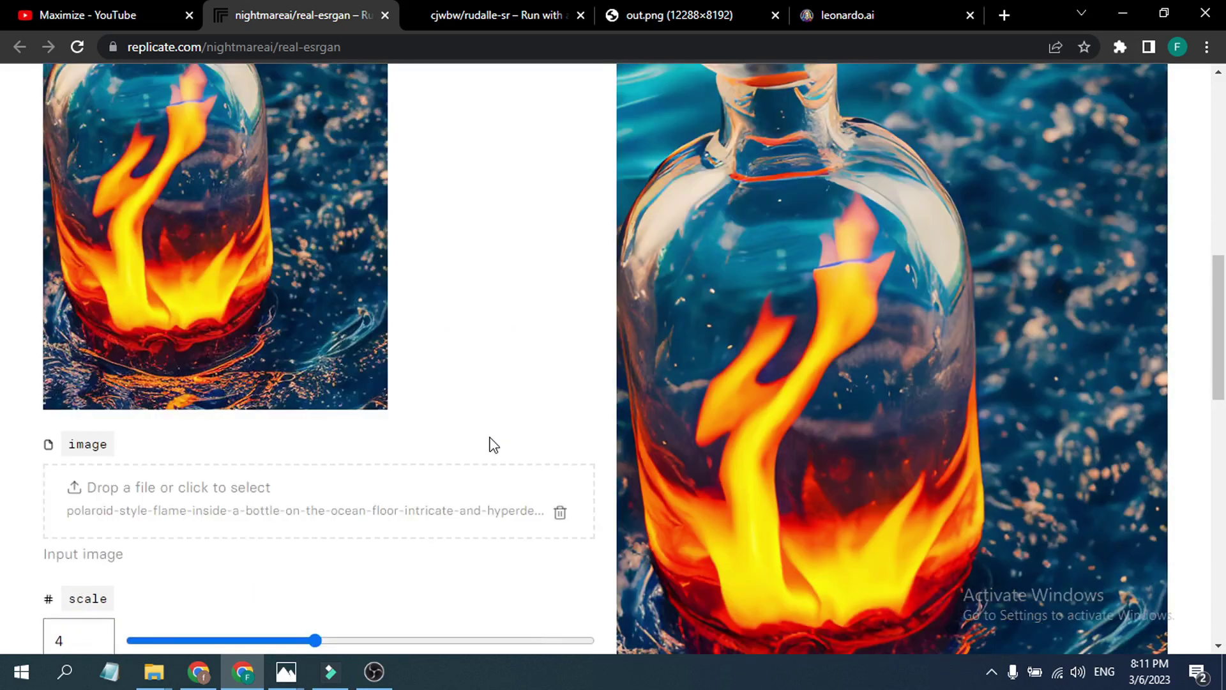
Browse the Leonardo.ai generations for the dark-alleyway cyberpunk super car images.
{"action": "left_click", "coordinate": [852, 12]}
{"action": "scroll", "coordinate": [636, 484], "scroll_direction": "down", "scroll_amount": 1}
{"action": "scroll", "coordinate": [636, 483], "scroll_direction": "down", "scroll_amount": 1}
{"action": "scroll", "coordinate": [636, 483], "scroll_direction": "down", "scroll_amount": 5}
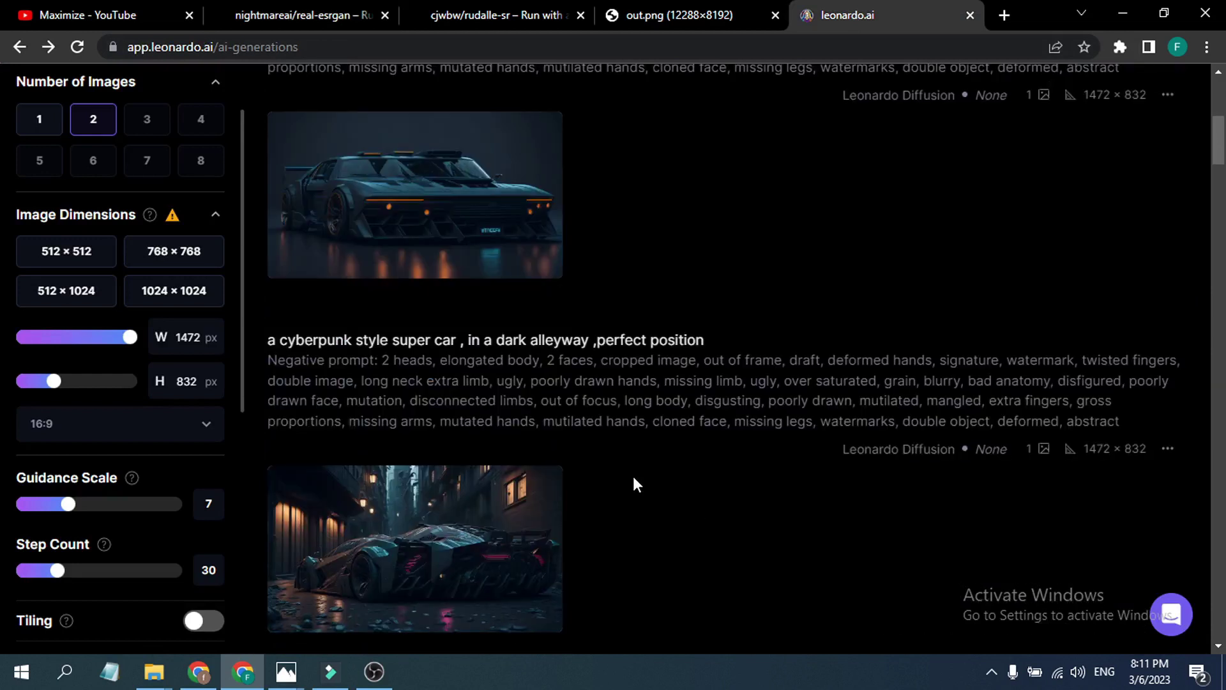
{"action": "scroll", "coordinate": [636, 483], "scroll_direction": "down", "scroll_amount": 3}
{"action": "scroll", "coordinate": [636, 483], "scroll_direction": "up", "scroll_amount": 4}
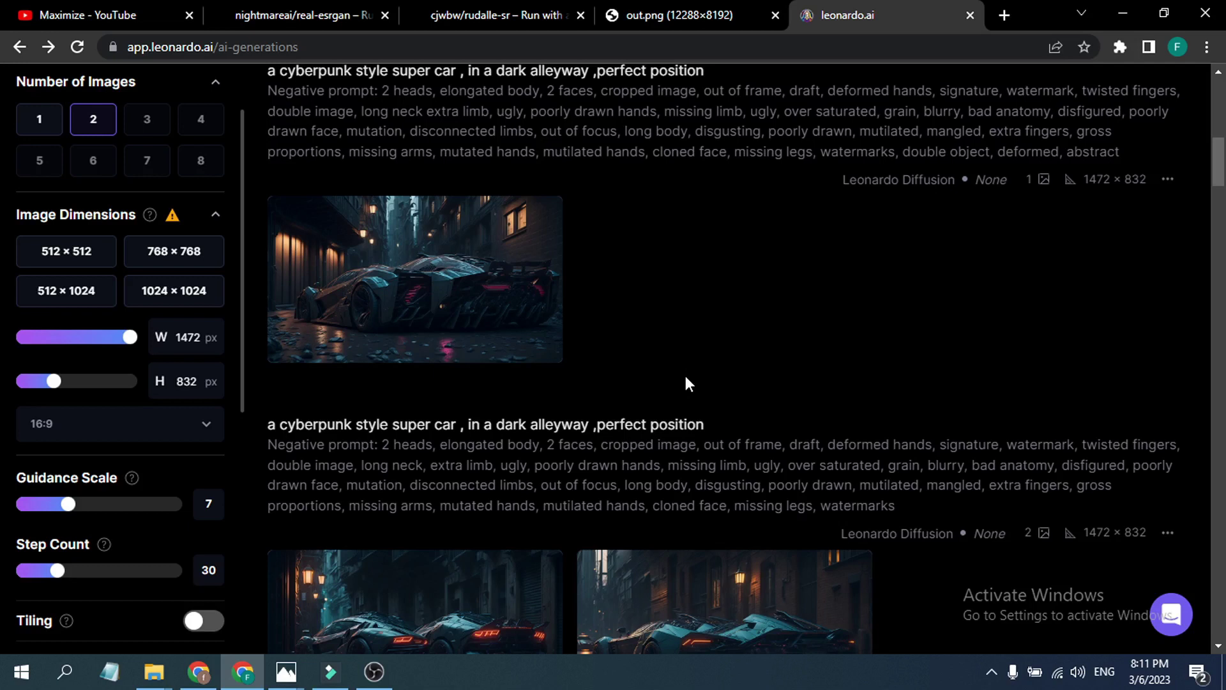
{"action": "scroll", "coordinate": [685, 376], "scroll_direction": "up", "scroll_amount": 3}
{"action": "scroll", "coordinate": [685, 377], "scroll_direction": "up", "scroll_amount": 5}
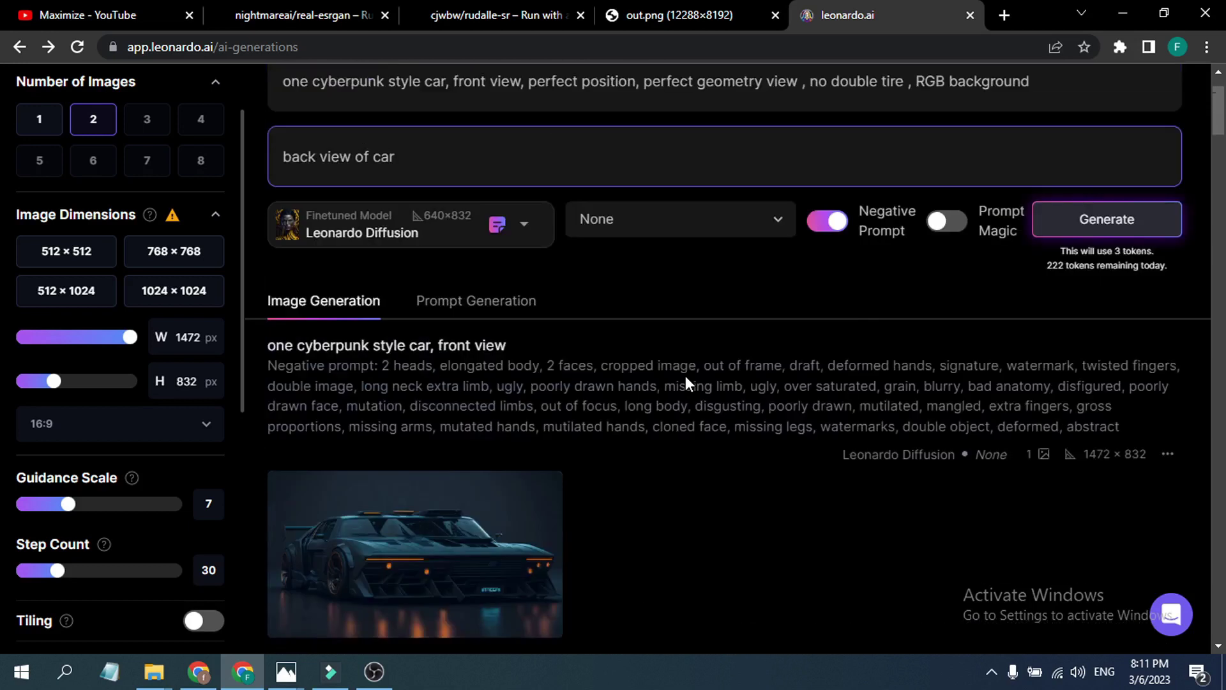
{"action": "scroll", "coordinate": [685, 376], "scroll_direction": "down", "scroll_amount": 10}
{"action": "scroll", "coordinate": [685, 375], "scroll_direction": "down", "scroll_amount": 9}
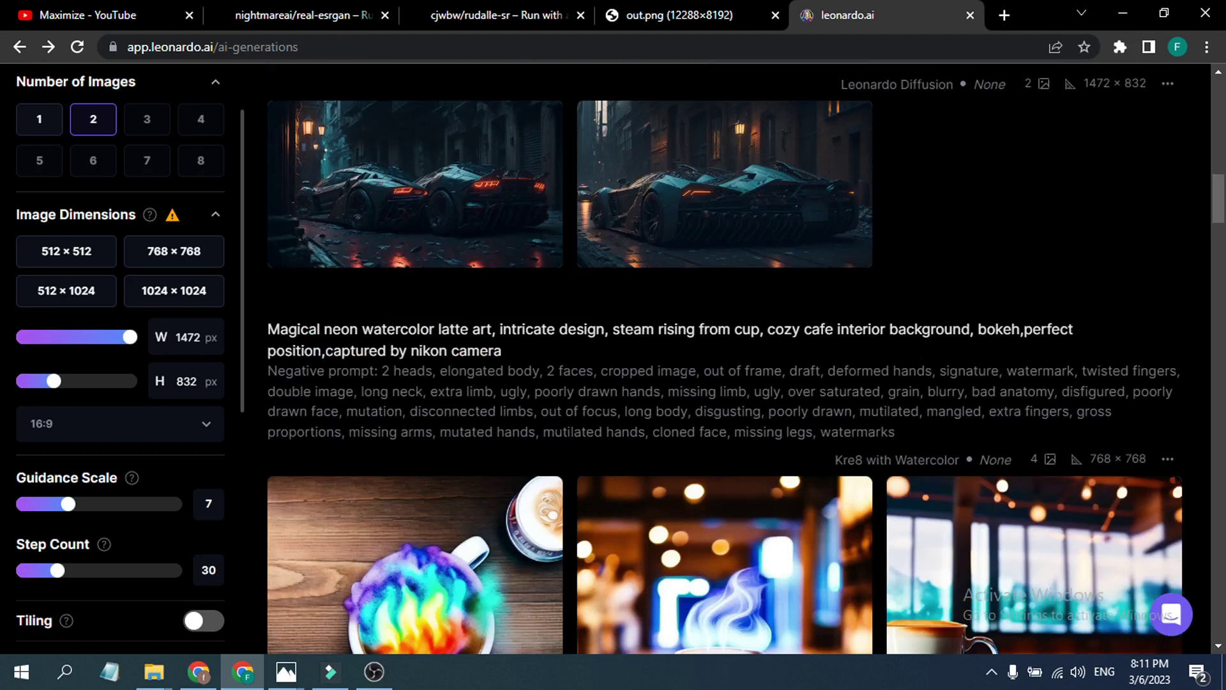
{"action": "scroll", "coordinate": [685, 376], "scroll_direction": "up", "scroll_amount": 3}
{"action": "scroll", "coordinate": [685, 375], "scroll_direction": "up", "scroll_amount": 3}
{"action": "scroll", "coordinate": [707, 382], "scroll_direction": "down", "scroll_amount": 3}
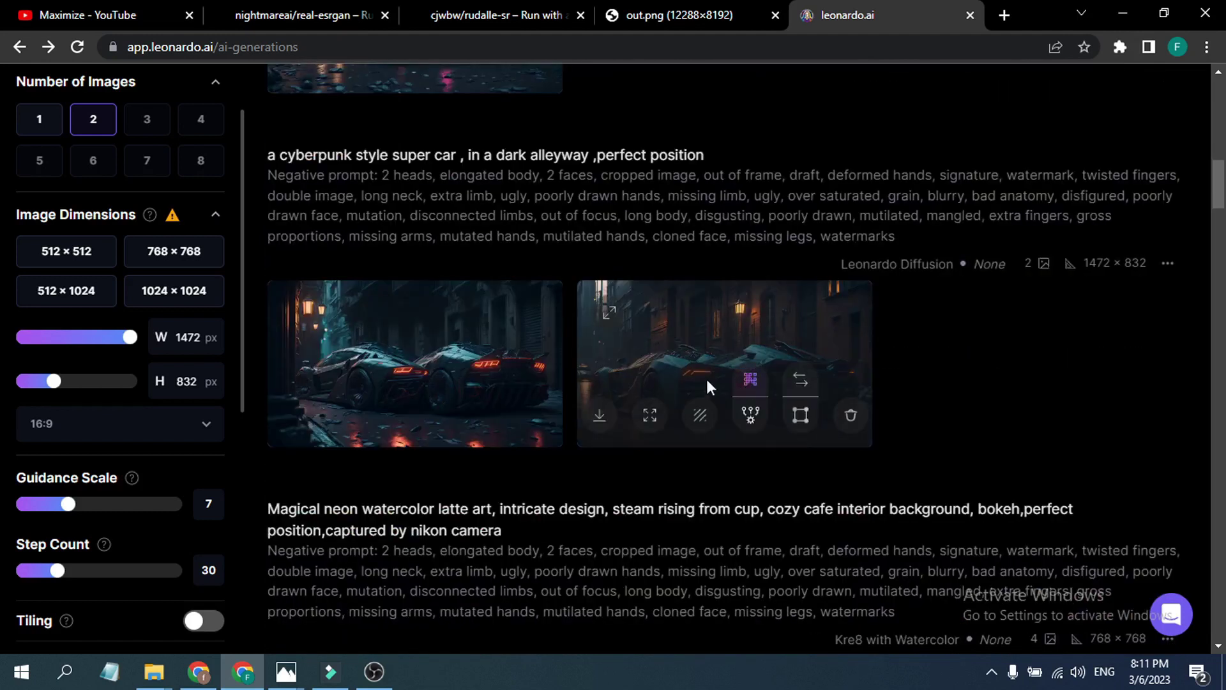
Enlarge the second alleyway car image and bring its downloaded copy forward in Photos.
{"action": "left_click", "coordinate": [617, 312]}
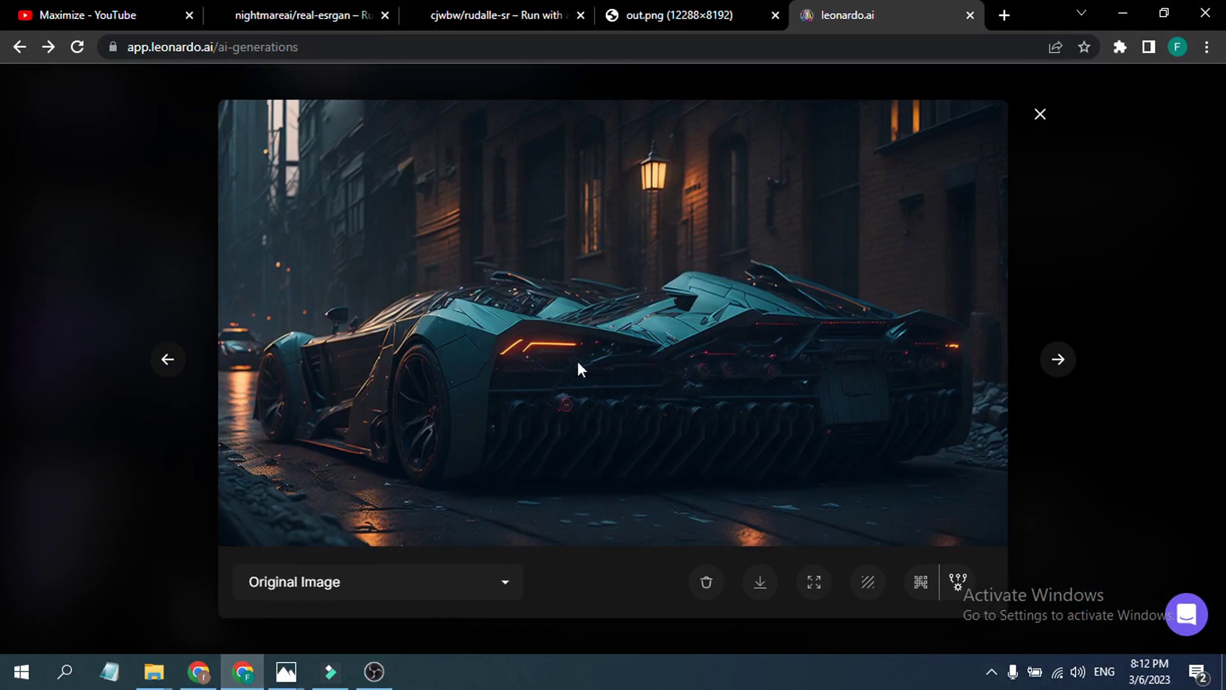
{"action": "left_click", "coordinate": [286, 671]}
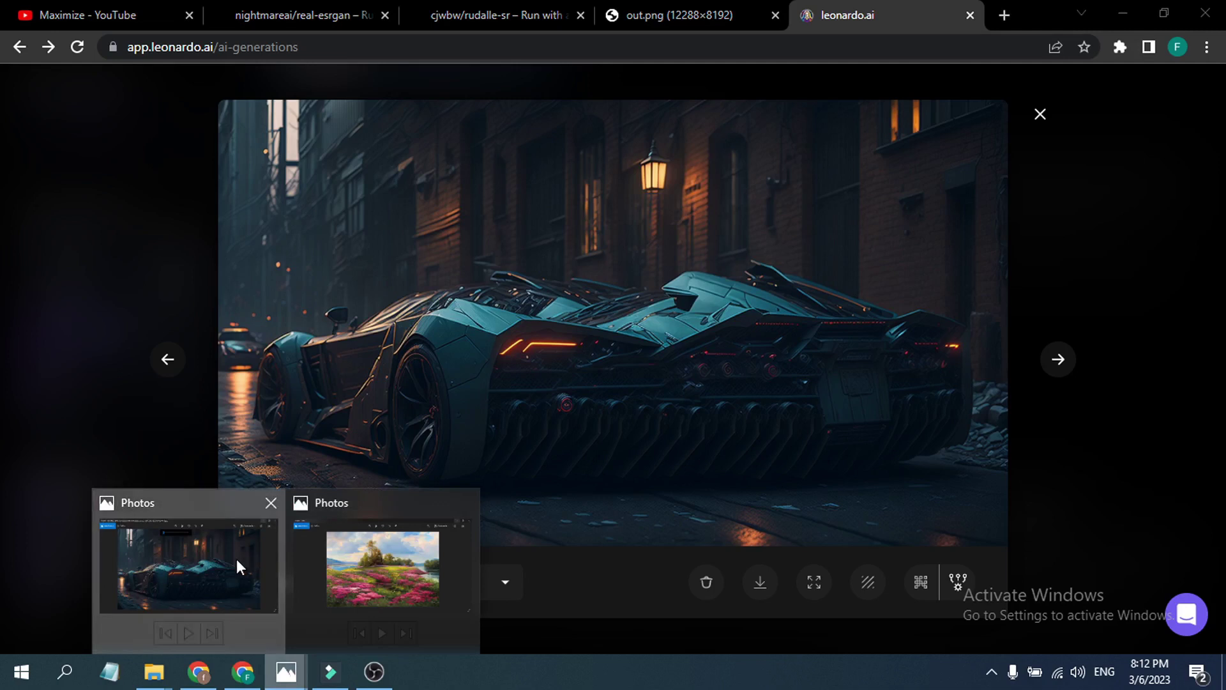
{"action": "left_click", "coordinate": [237, 566]}
Zoom into the alleyway car, pan over the front wheel and taillights, then return to Leonardo.ai.
{"action": "left_click", "coordinate": [463, 97]}
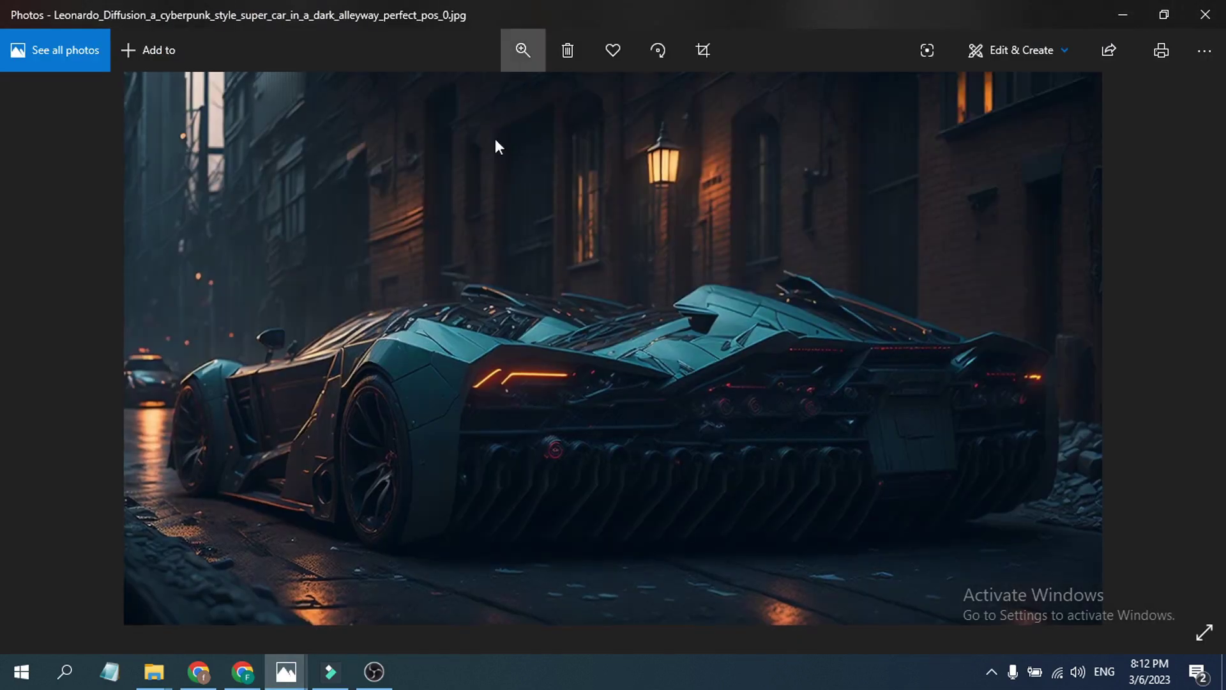
{"action": "left_click", "coordinate": [482, 96]}
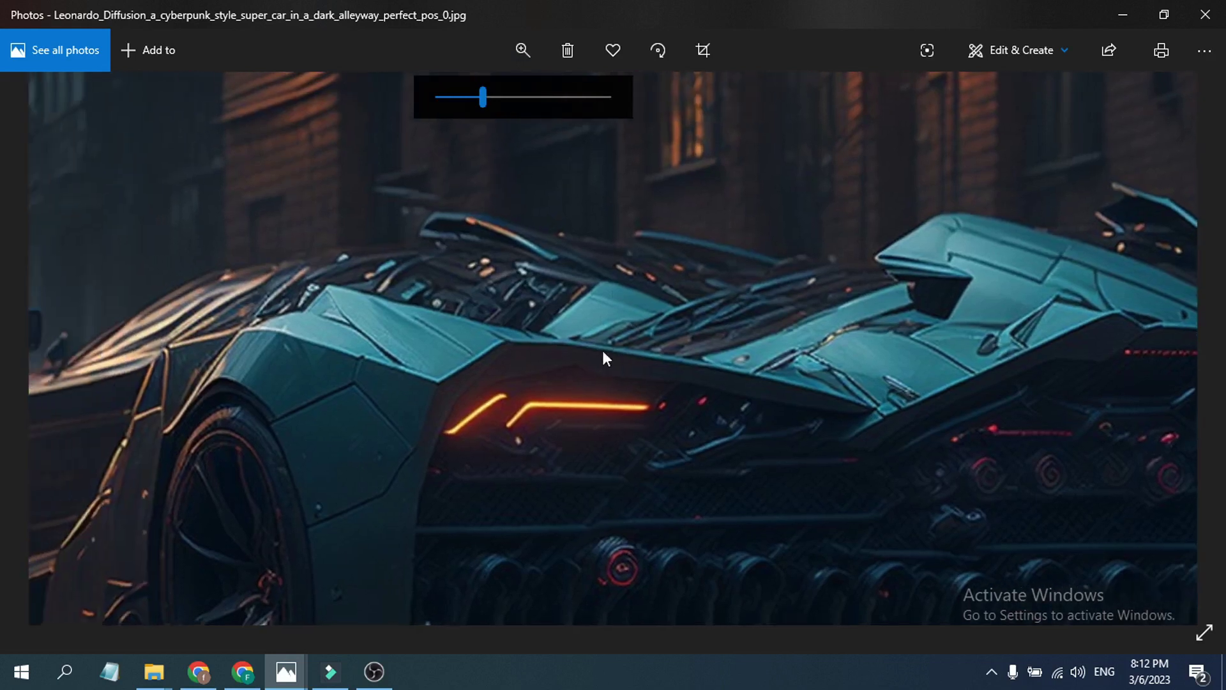
{"action": "left_click_drag", "start_coordinate": [603, 350], "coordinate": [723, 336]}
{"action": "left_click_drag", "start_coordinate": [391, 415], "coordinate": [576, 396]}
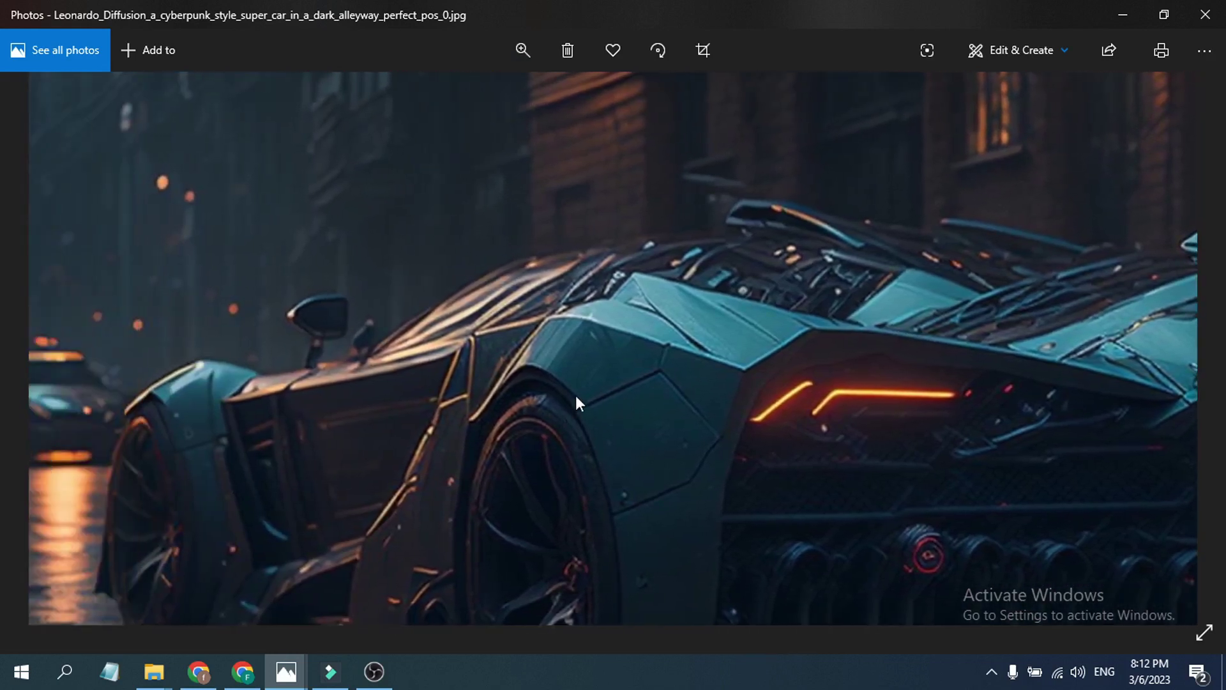
{"action": "mouse_move", "coordinate": [660, 401]}
{"action": "left_mouse_down"}
{"action": "mouse_move", "coordinate": [439, 400]}
{"action": "mouse_move", "coordinate": [566, 404]}
{"action": "left_mouse_up"}
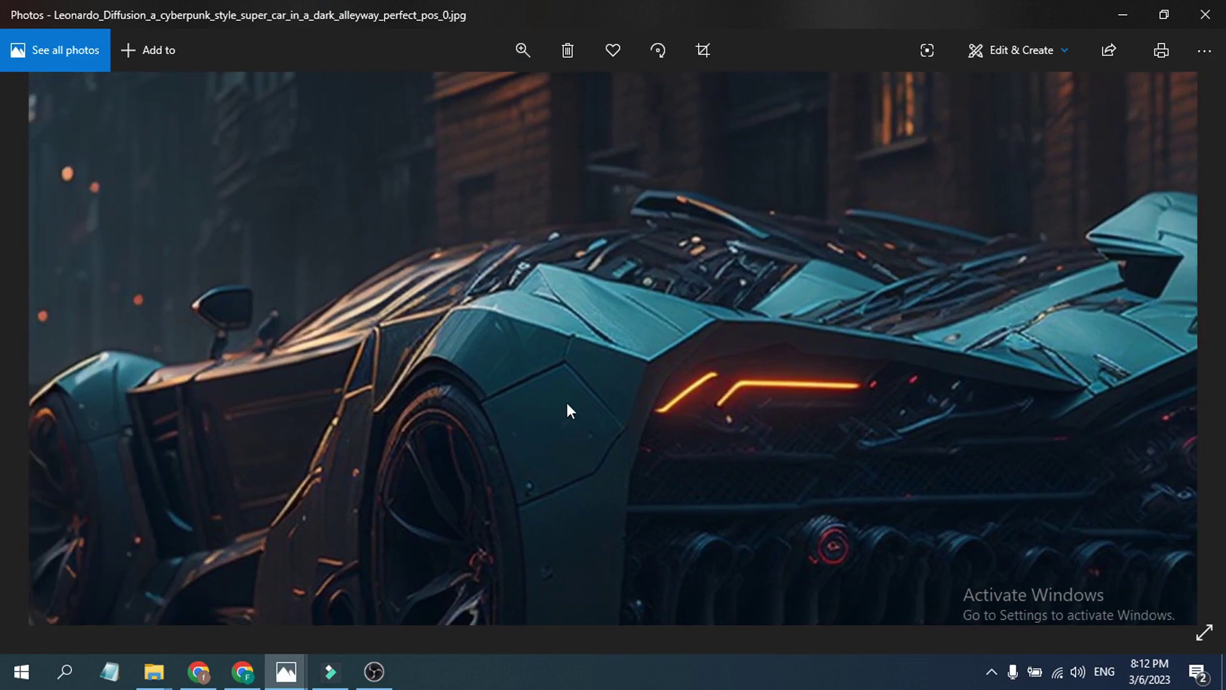
{"action": "mouse_move", "coordinate": [566, 402]}
{"action": "left_mouse_down"}
{"action": "mouse_move", "coordinate": [670, 385]}
{"action": "mouse_move", "coordinate": [622, 339]}
{"action": "mouse_move", "coordinate": [514, 369]}
{"action": "left_mouse_up"}
{"action": "scroll", "coordinate": [588, 406], "scroll_direction": "down", "scroll_amount": 5}
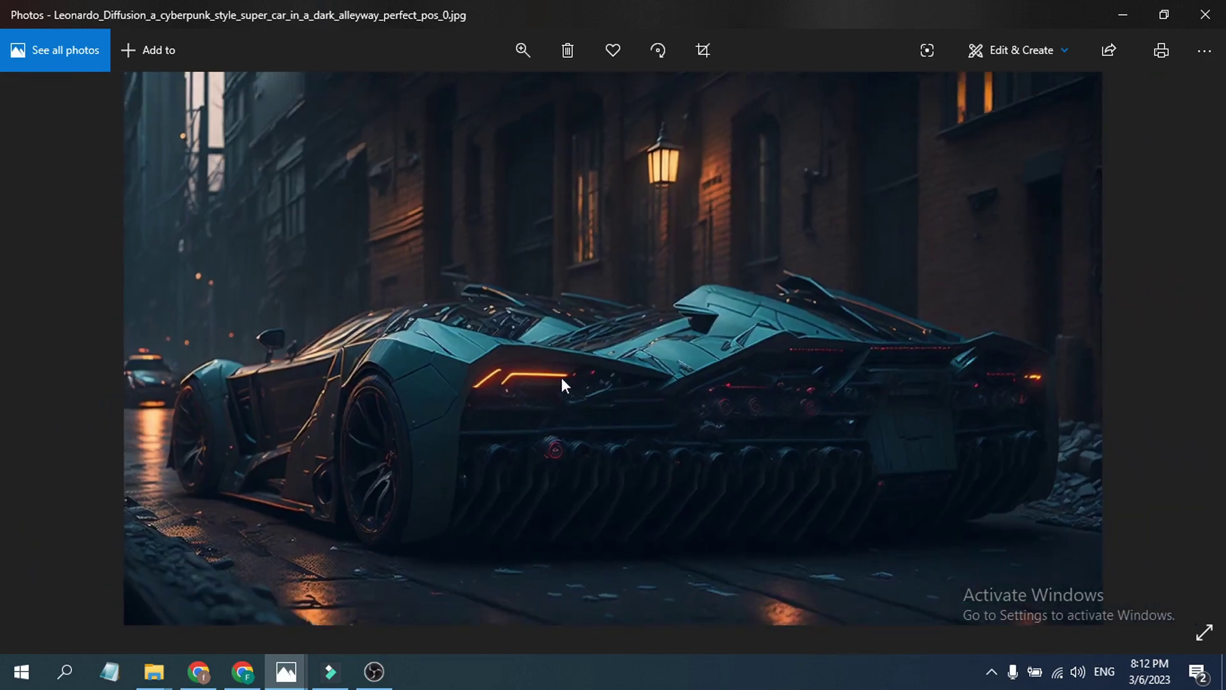
{"action": "left_click", "coordinate": [243, 671]}
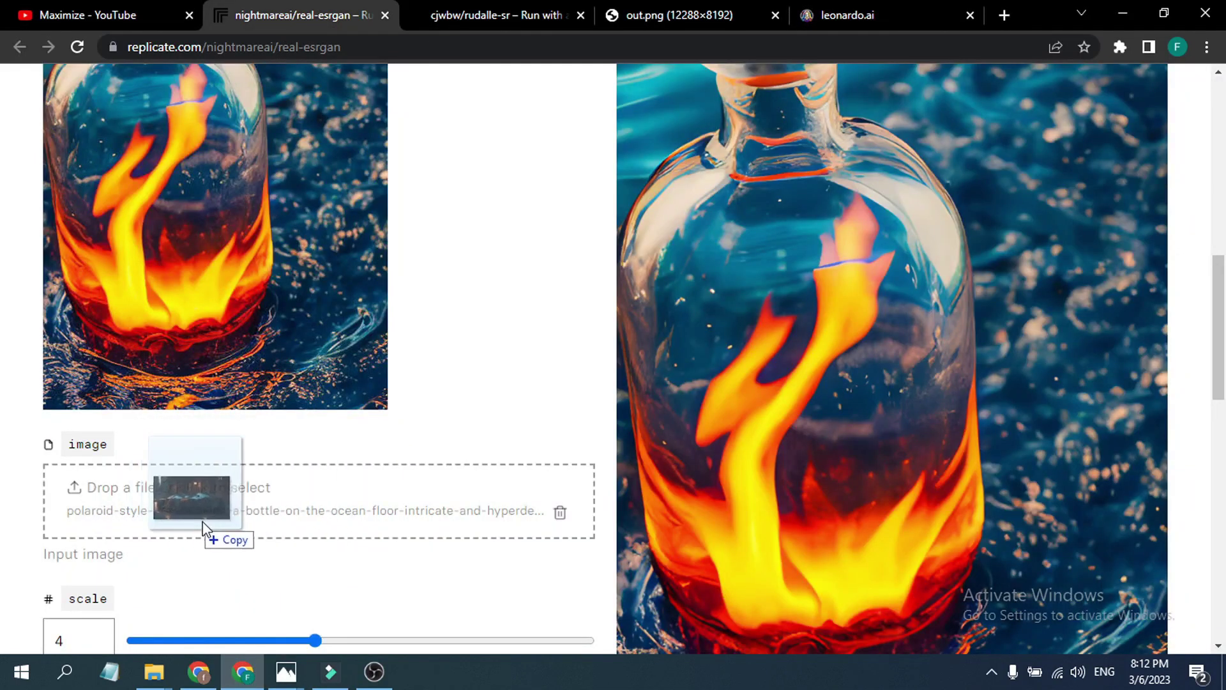
Load the alleyway super car image as the real-esrgan input.
{"action": "left_click_drag", "start_coordinate": [483, 8], "coordinate": [218, 521]}
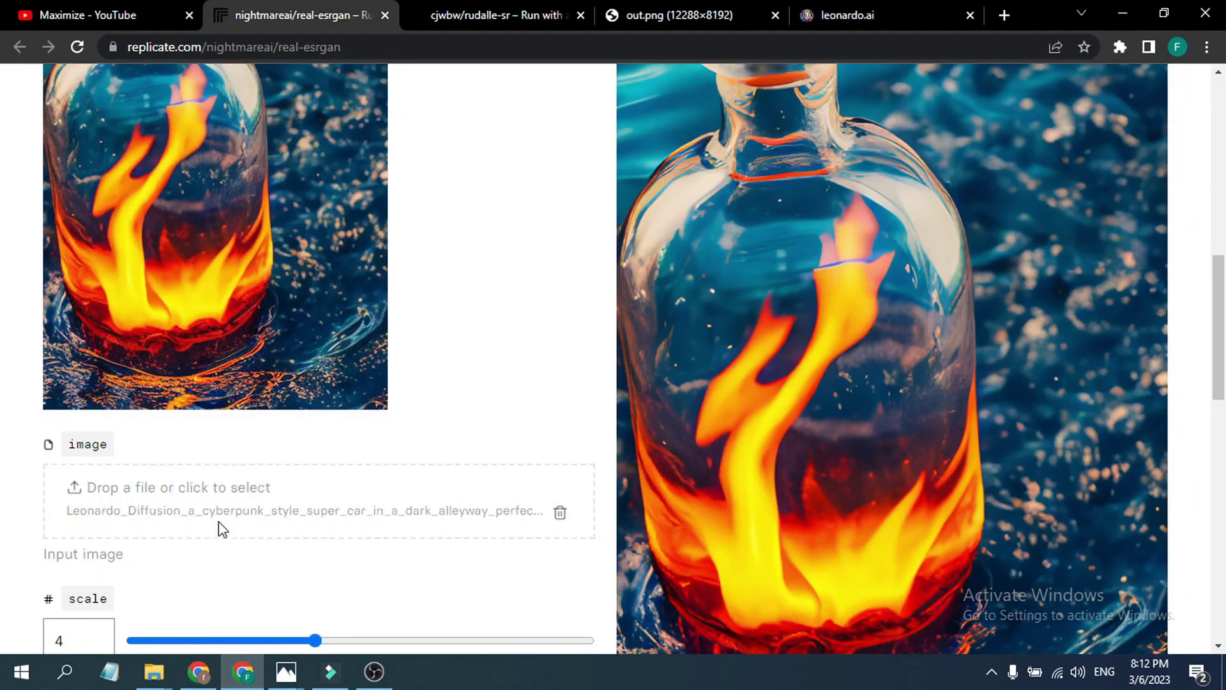
{"action": "scroll", "coordinate": [425, 460], "scroll_direction": "up", "scroll_amount": 4}
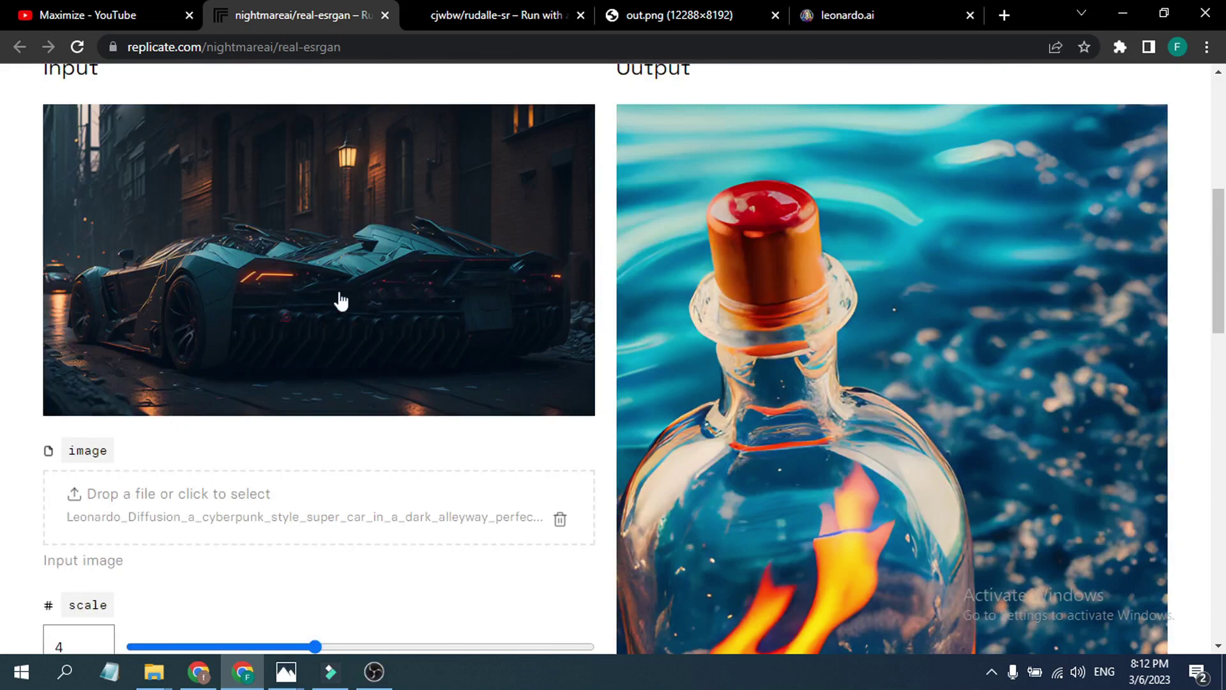
{"action": "scroll", "coordinate": [364, 329], "scroll_direction": "down", "scroll_amount": 1}
{"action": "scroll", "coordinate": [383, 357], "scroll_direction": "down", "scroll_amount": 1}
{"action": "scroll", "coordinate": [377, 358], "scroll_direction": "up", "scroll_amount": 2}
{"action": "scroll", "coordinate": [378, 358], "scroll_direction": "down", "scroll_amount": 1}
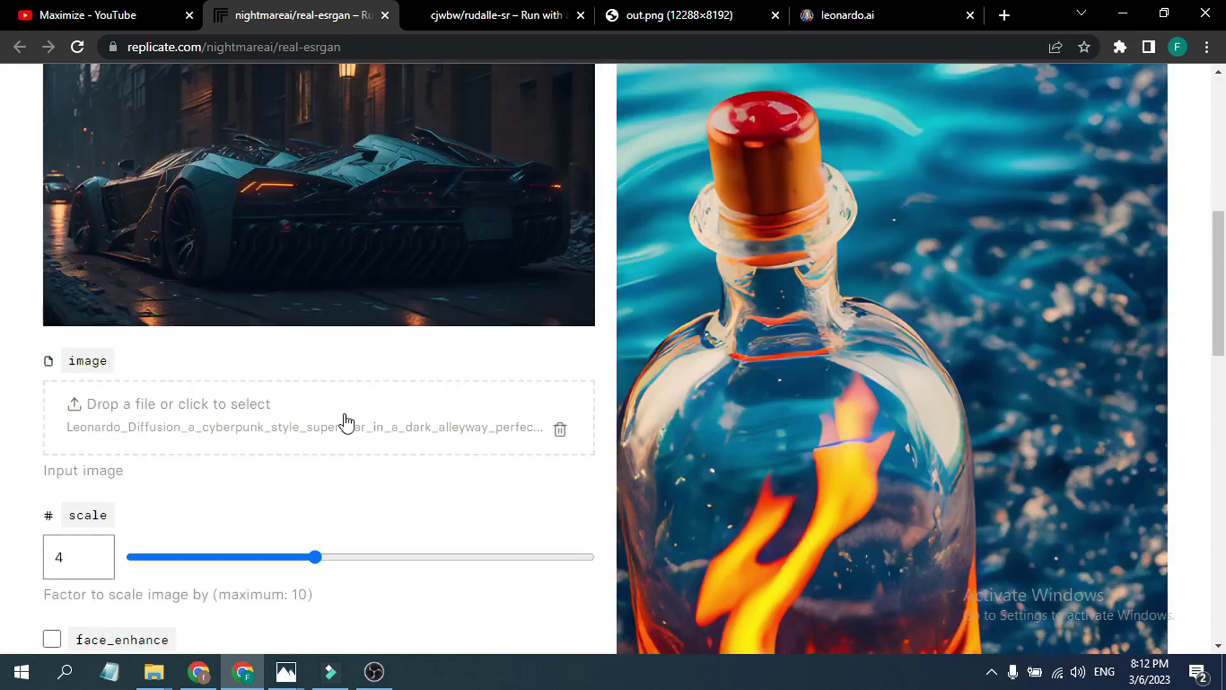
Set the scale factor to exactly 2 and submit the upscaling run.
{"action": "left_click", "coordinate": [211, 557]}
{"action": "left_click_drag", "start_coordinate": [213, 562], "coordinate": [236, 556]}
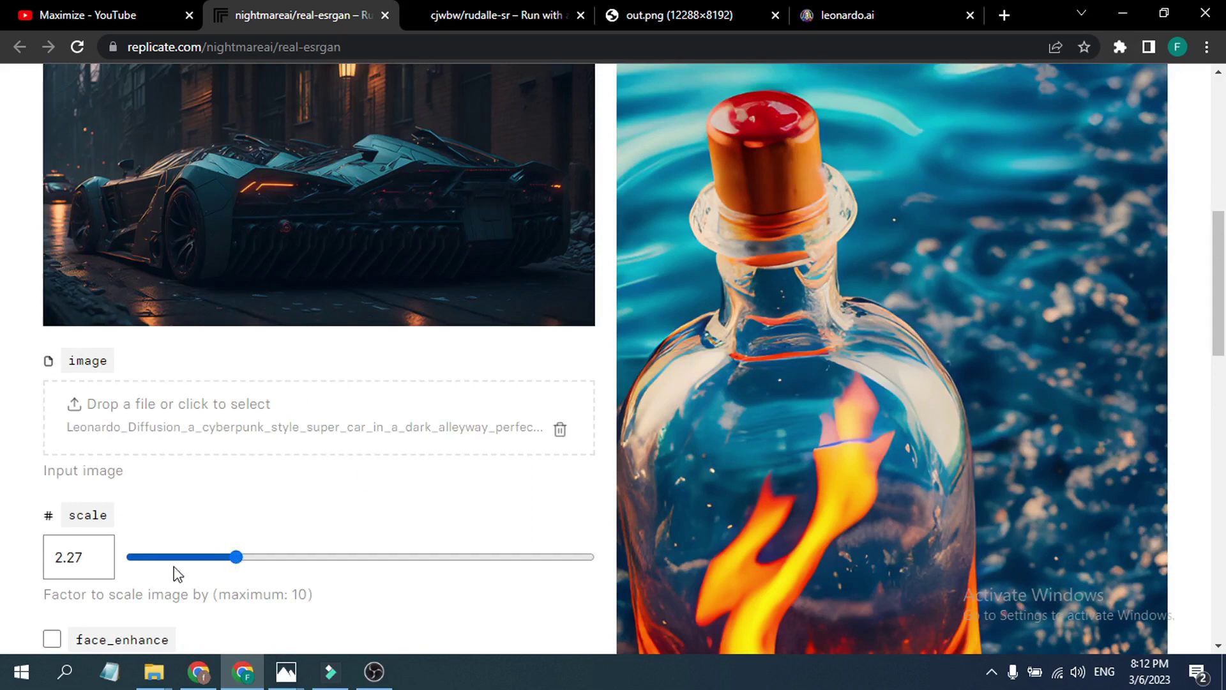
{"action": "left_click", "coordinate": [96, 562]}
{"action": "scroll", "coordinate": [282, 501], "scroll_direction": "down", "scroll_amount": 3}
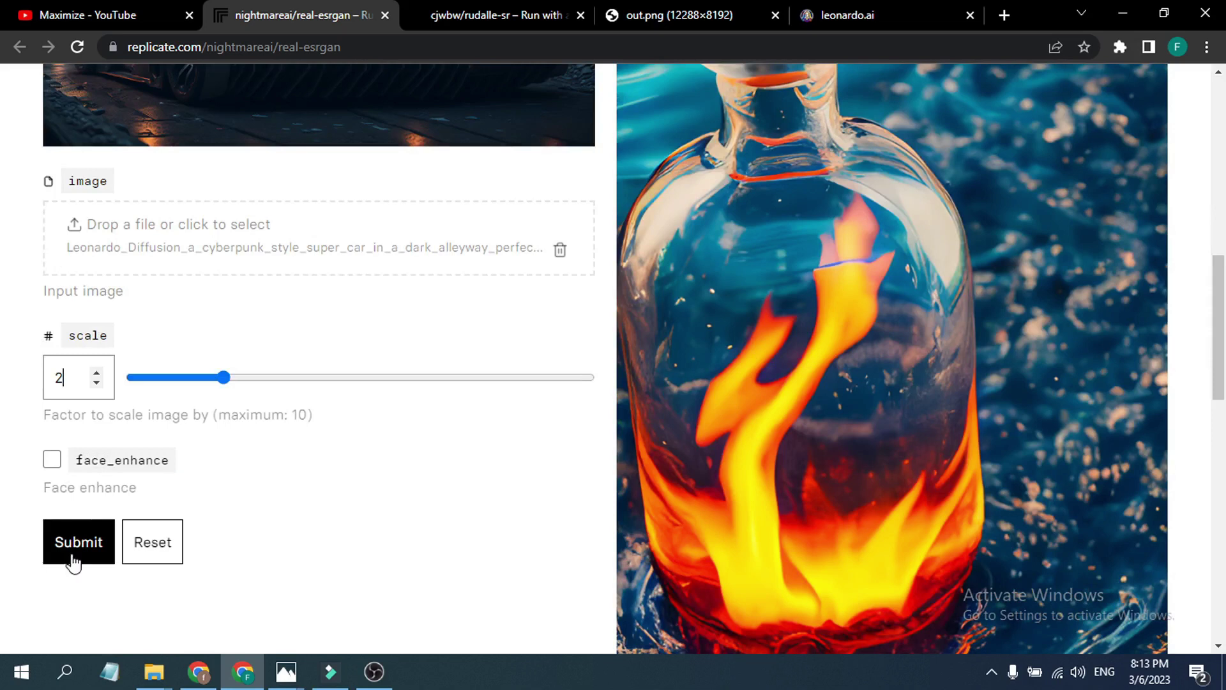
{"action": "left_click", "coordinate": [74, 556]}
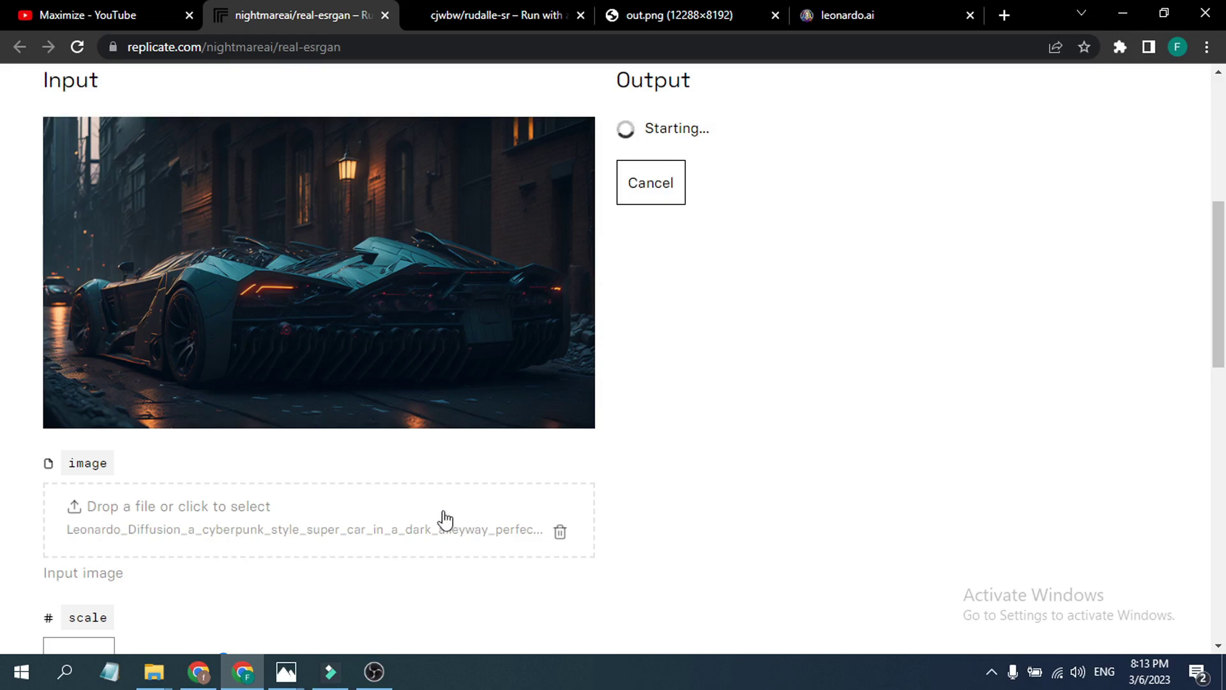
Wait for the real-esrgan prediction until the car's 2x upscaled output image appears.
{"action": "scroll", "coordinate": [441, 521], "scroll_direction": "down", "scroll_amount": 3}
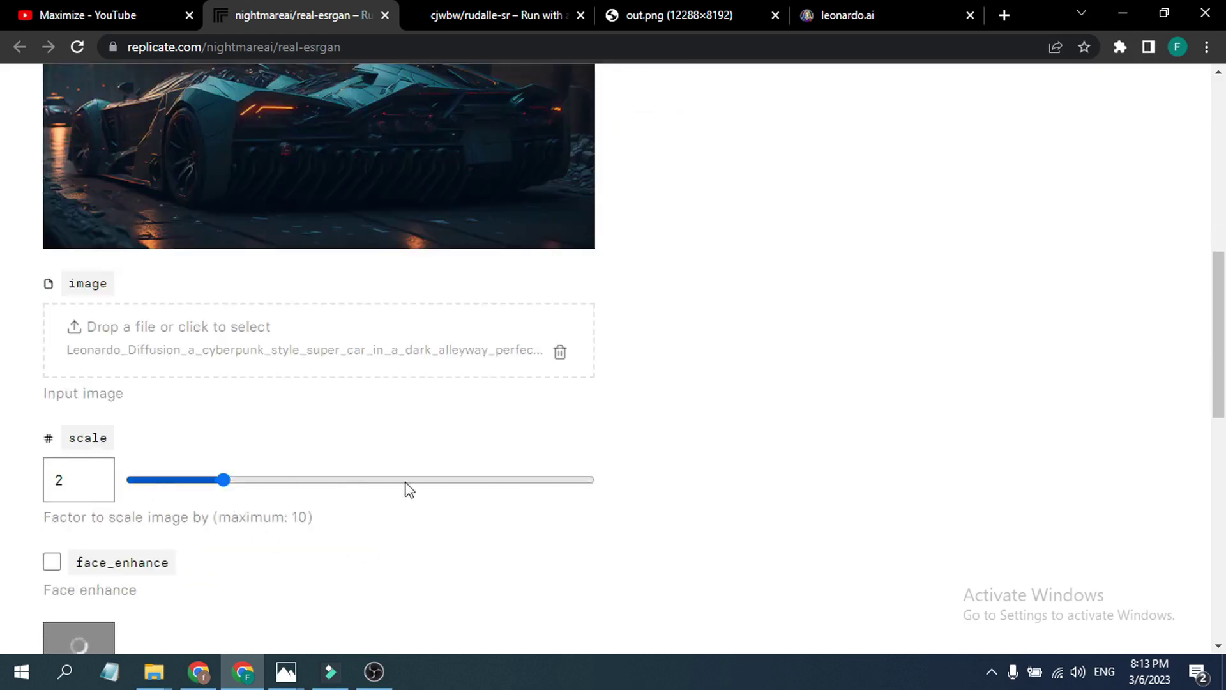
{"action": "scroll", "coordinate": [451, 508], "scroll_direction": "up", "scroll_amount": 1}
{"action": "scroll", "coordinate": [453, 508], "scroll_direction": "up", "scroll_amount": 5}
{"action": "scroll", "coordinate": [493, 502], "scroll_direction": "down", "scroll_amount": 5}
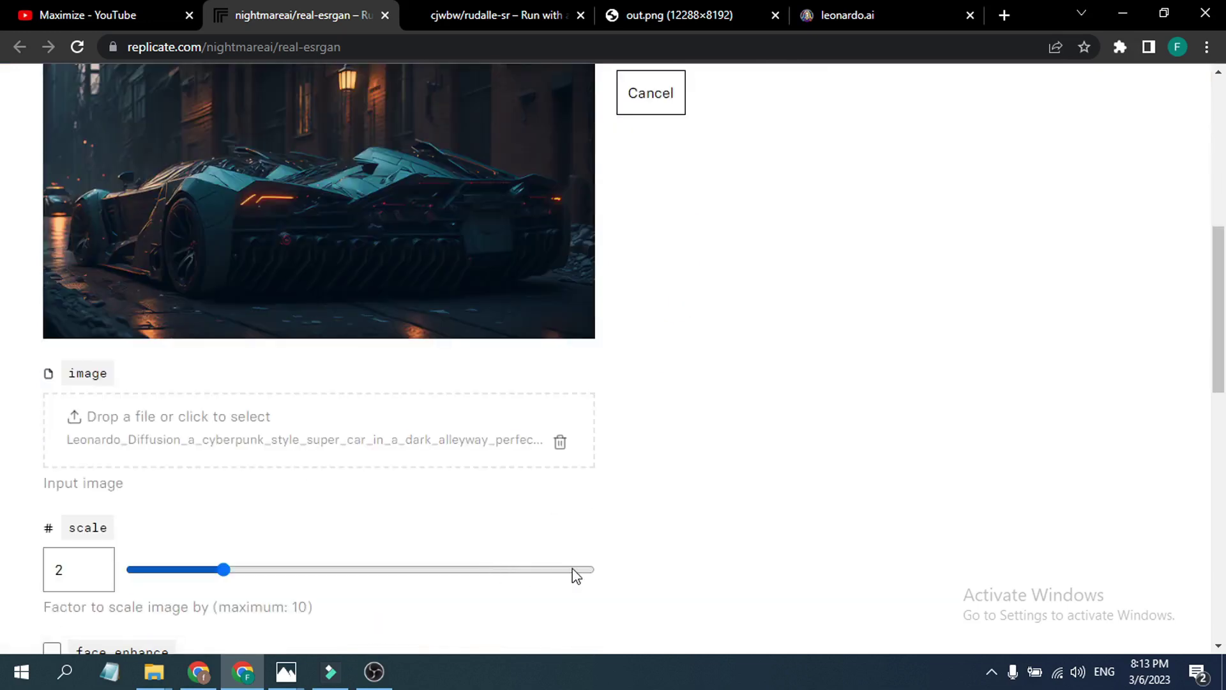
{"action": "scroll", "coordinate": [517, 504], "scroll_direction": "up", "scroll_amount": 1}
{"action": "scroll", "coordinate": [517, 504], "scroll_direction": "up", "scroll_amount": 1}
{"action": "scroll", "coordinate": [518, 505], "scroll_direction": "down", "scroll_amount": 1}
{"action": "scroll", "coordinate": [517, 505], "scroll_direction": "up", "scroll_amount": 1}
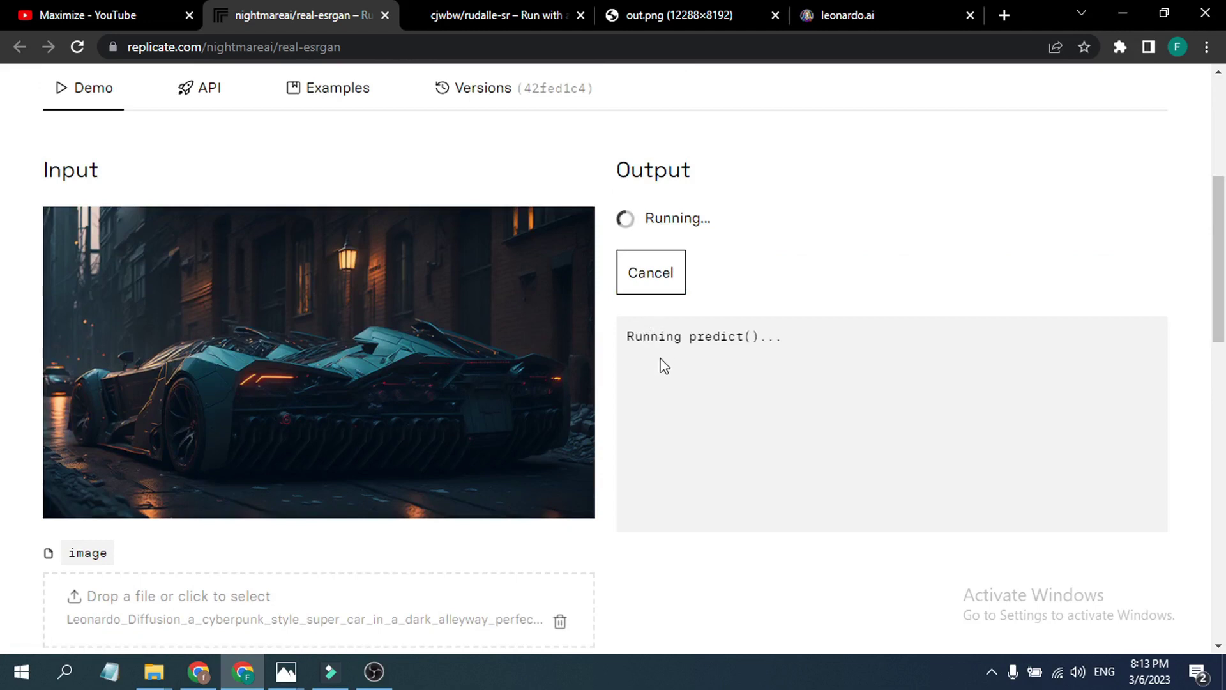
{"action": "scroll", "coordinate": [537, 415], "scroll_direction": "down", "scroll_amount": 4}
{"action": "scroll", "coordinate": [469, 453], "scroll_direction": "down", "scroll_amount": 7}
{"action": "scroll", "coordinate": [405, 457], "scroll_direction": "down", "scroll_amount": 4}
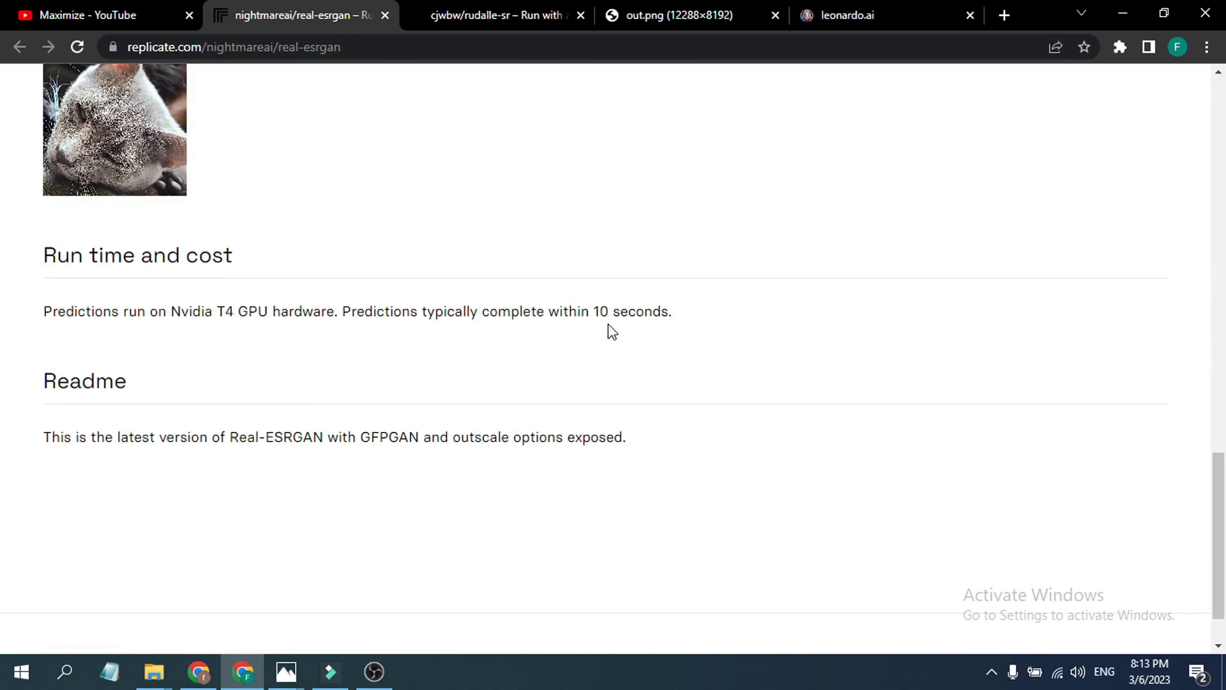
{"action": "scroll", "coordinate": [479, 426], "scroll_direction": "up", "scroll_amount": 5}
{"action": "scroll", "coordinate": [498, 428], "scroll_direction": "up", "scroll_amount": 10}
{"action": "scroll", "coordinate": [542, 438], "scroll_direction": "up", "scroll_amount": 4}
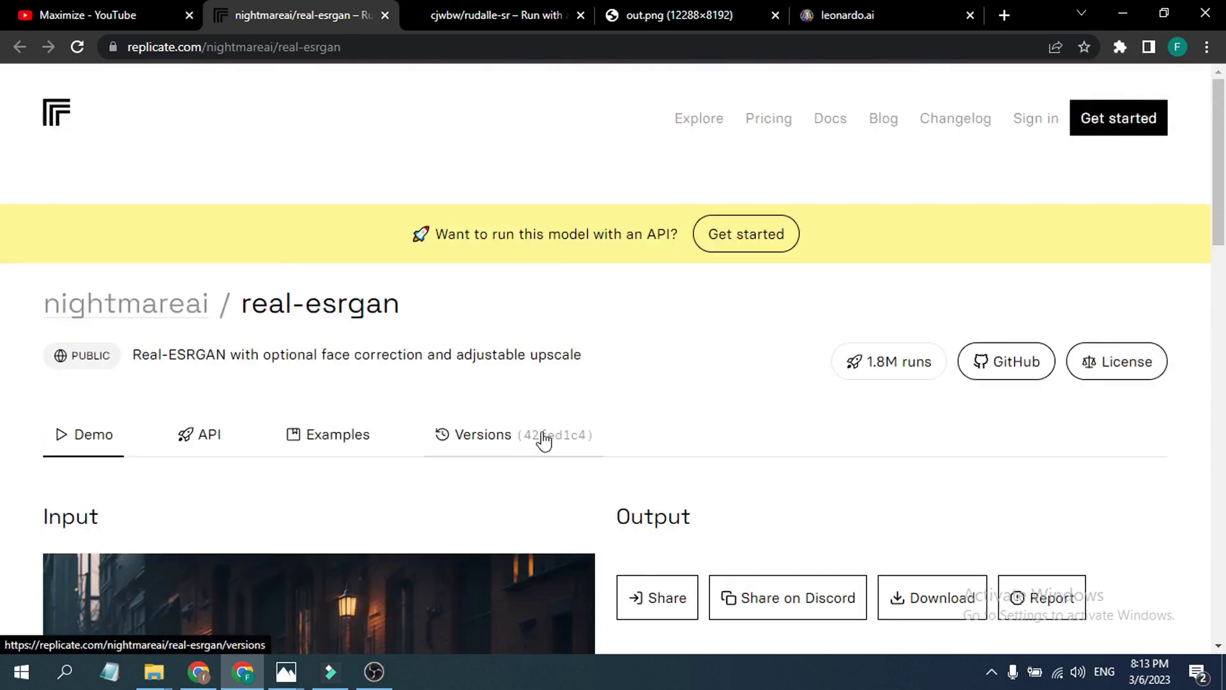
{"action": "scroll", "coordinate": [553, 442], "scroll_direction": "down", "scroll_amount": 4}
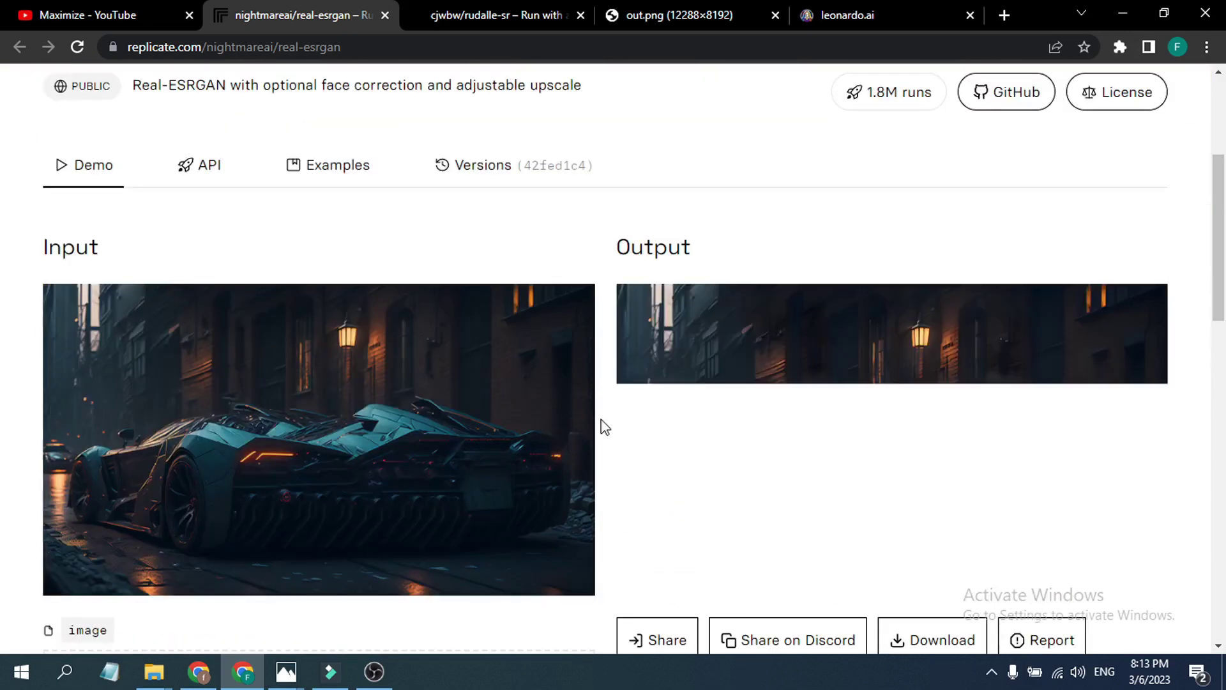
Open the upscaled car output full size and save it to Downloads as output (1).png.
{"action": "scroll", "coordinate": [601, 419], "scroll_direction": "down", "scroll_amount": 3}
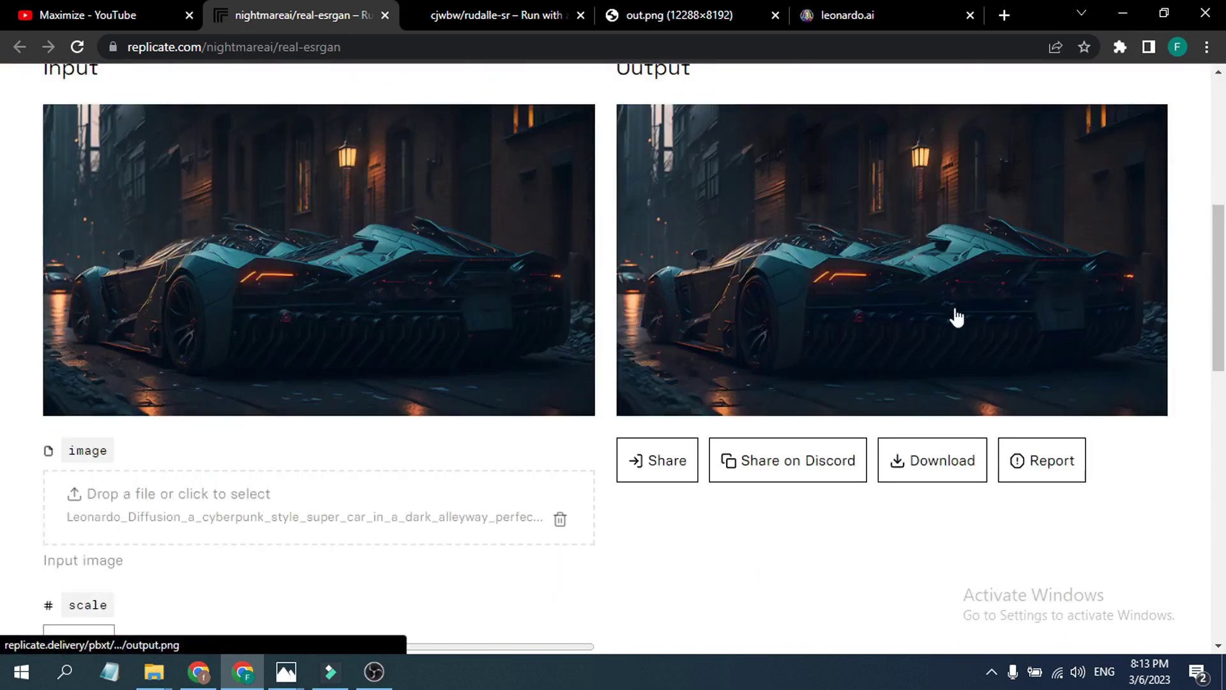
{"action": "scroll", "coordinate": [882, 332], "scroll_direction": "up", "scroll_amount": 2}
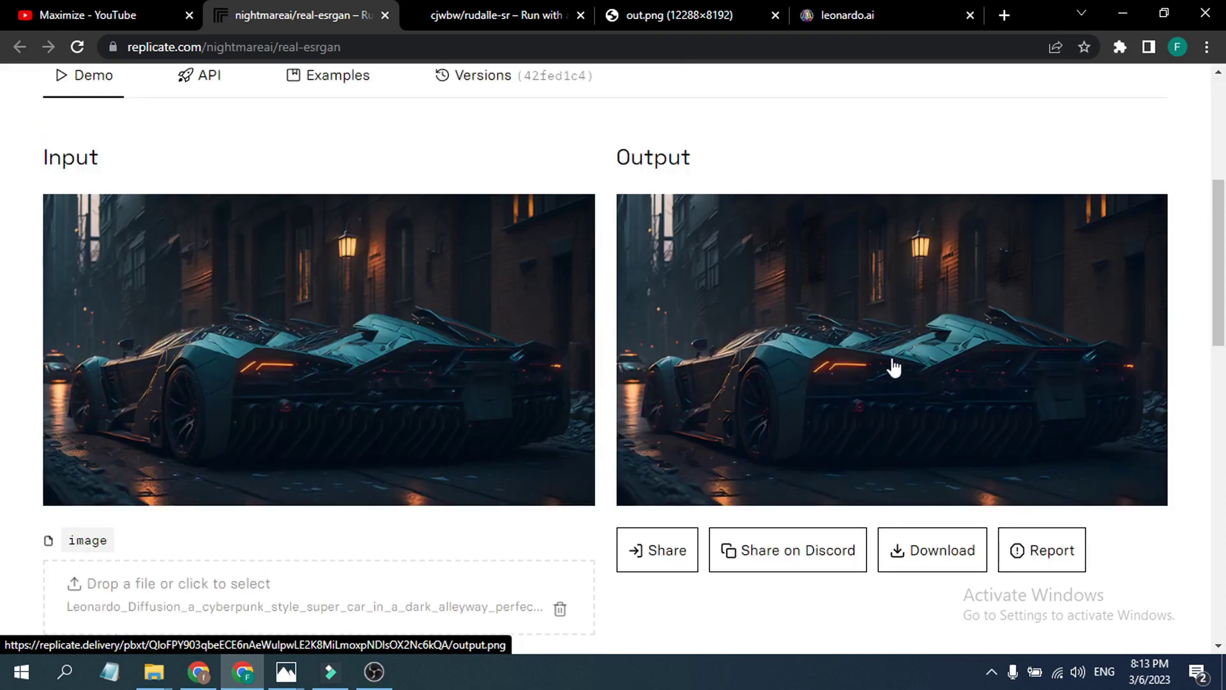
{"action": "left_click", "coordinate": [848, 377]}
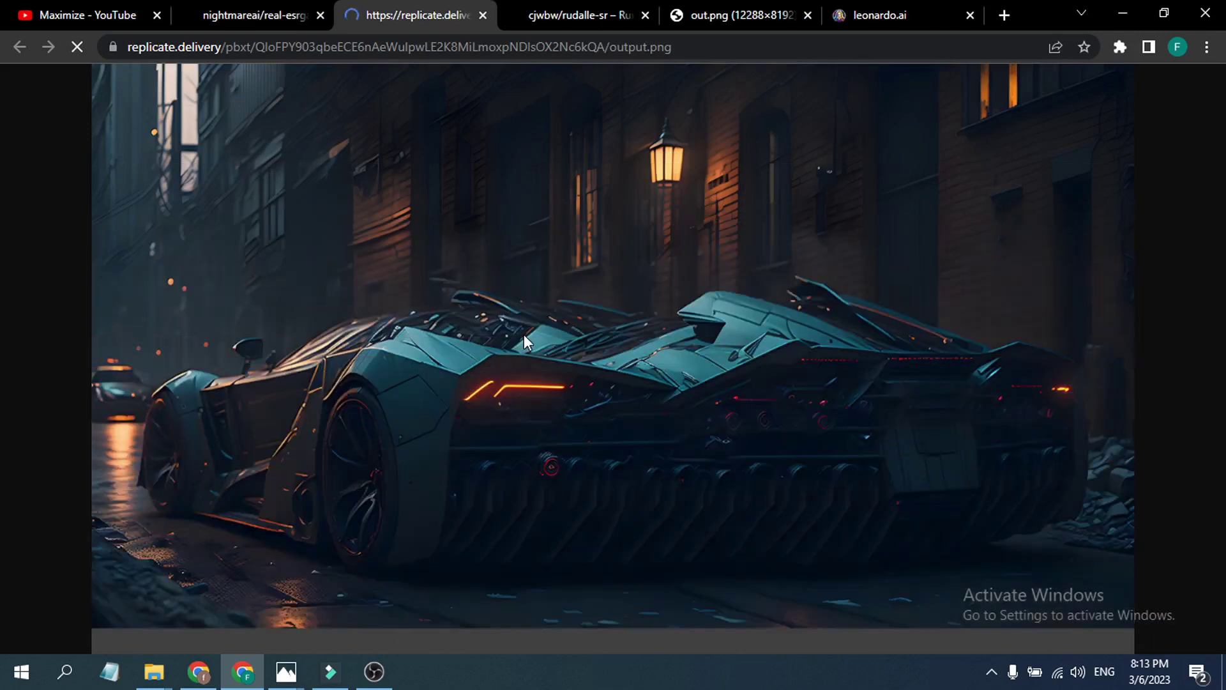
{"action": "right_click", "coordinate": [636, 274]}
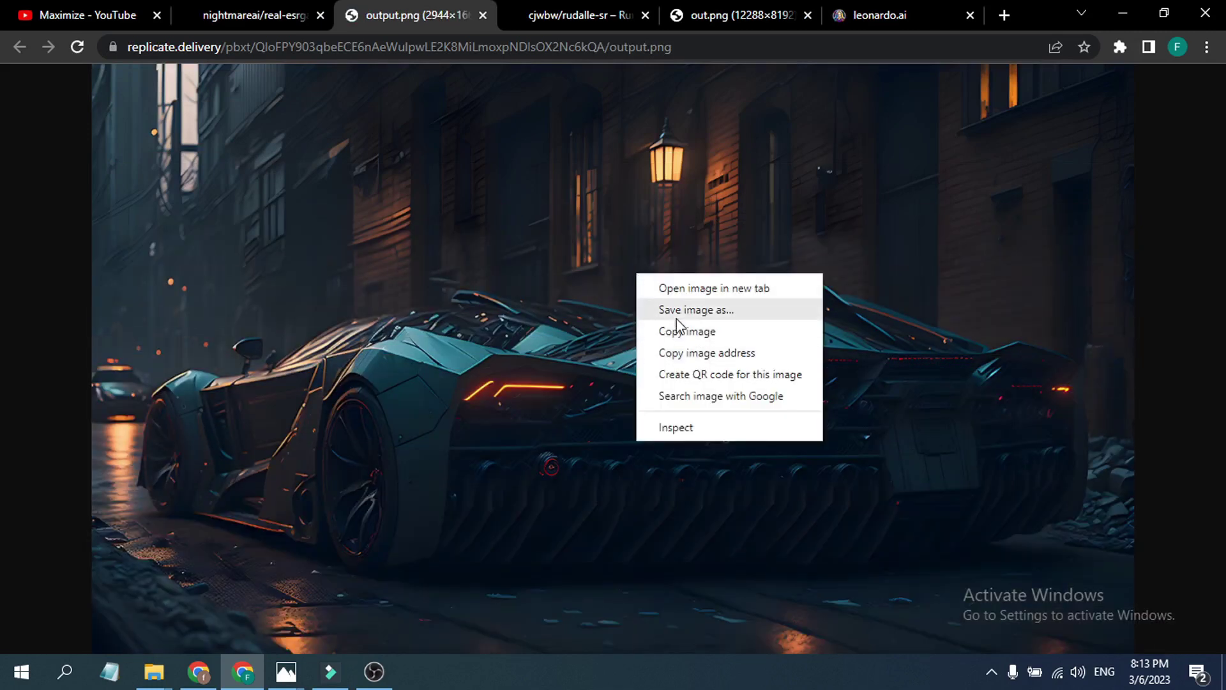
{"action": "left_click", "coordinate": [677, 313]}
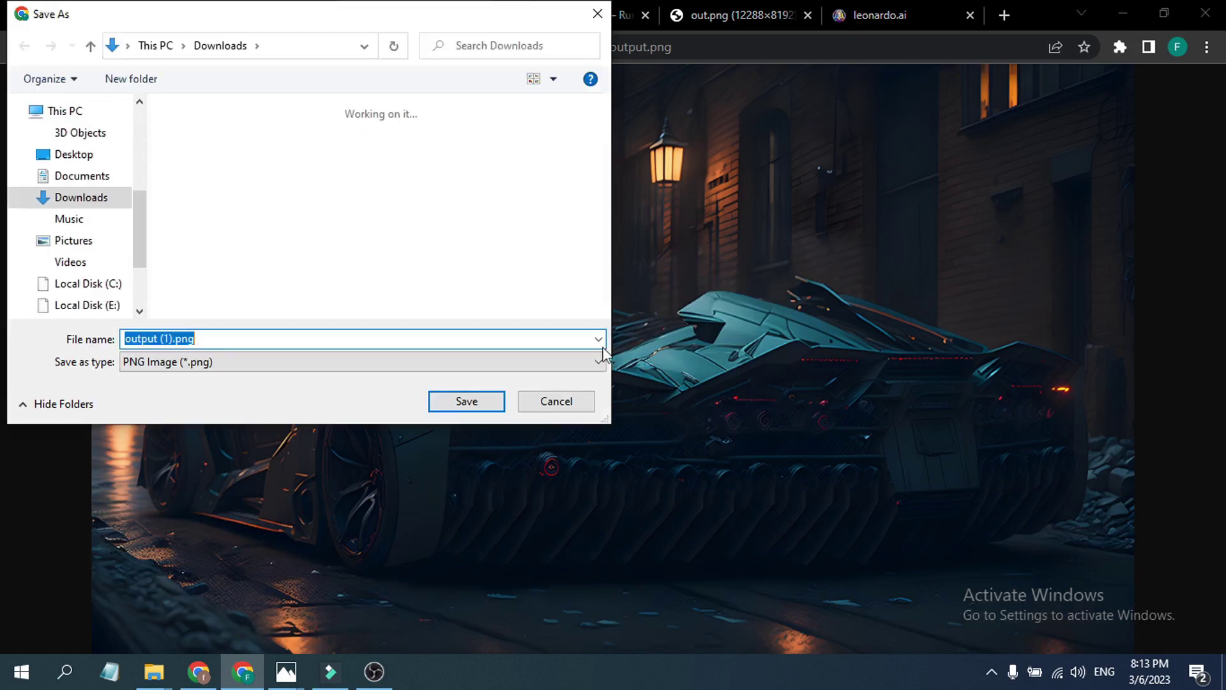
{"action": "left_click", "coordinate": [481, 405]}
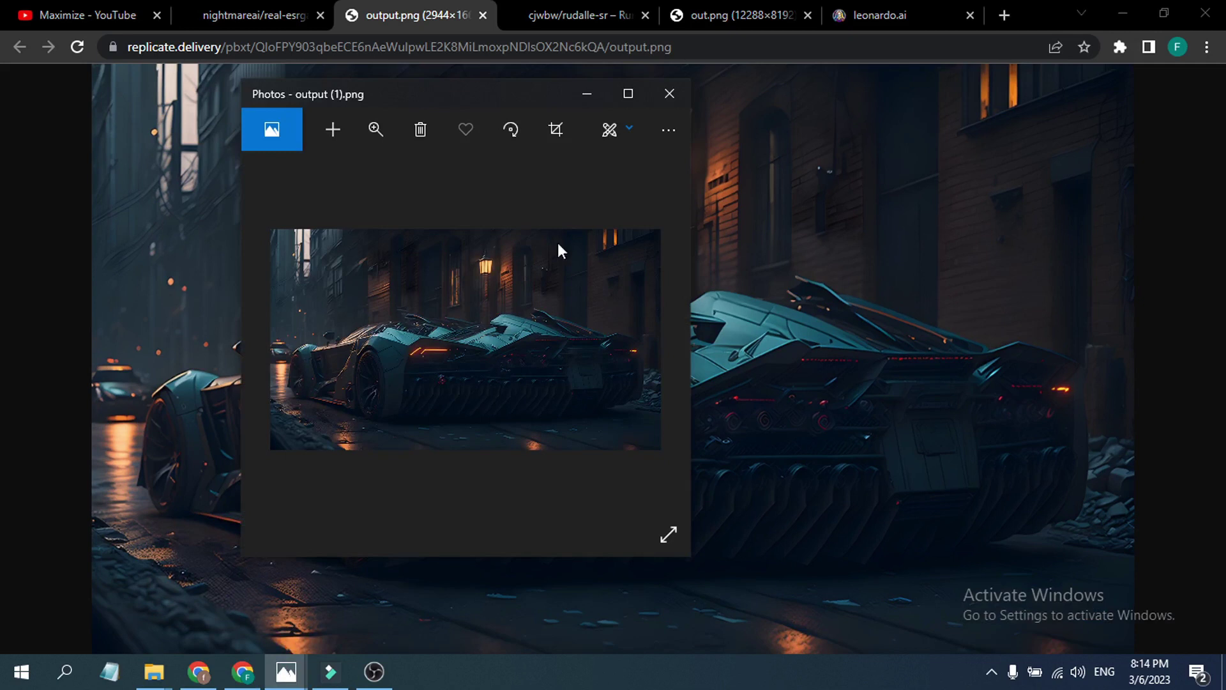
Maximize Photos and zoom into output (1).png, panning over the side mirror, wheel and rear.
{"action": "left_click", "coordinate": [628, 94]}
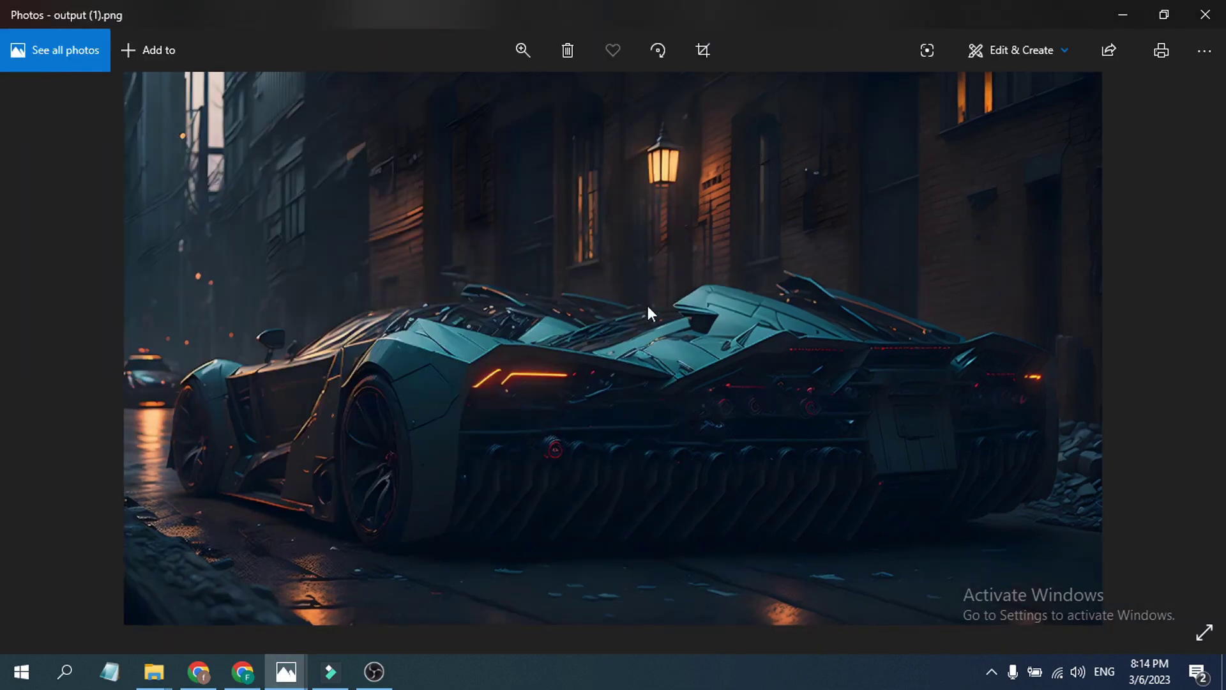
{"action": "left_click", "coordinate": [523, 50]}
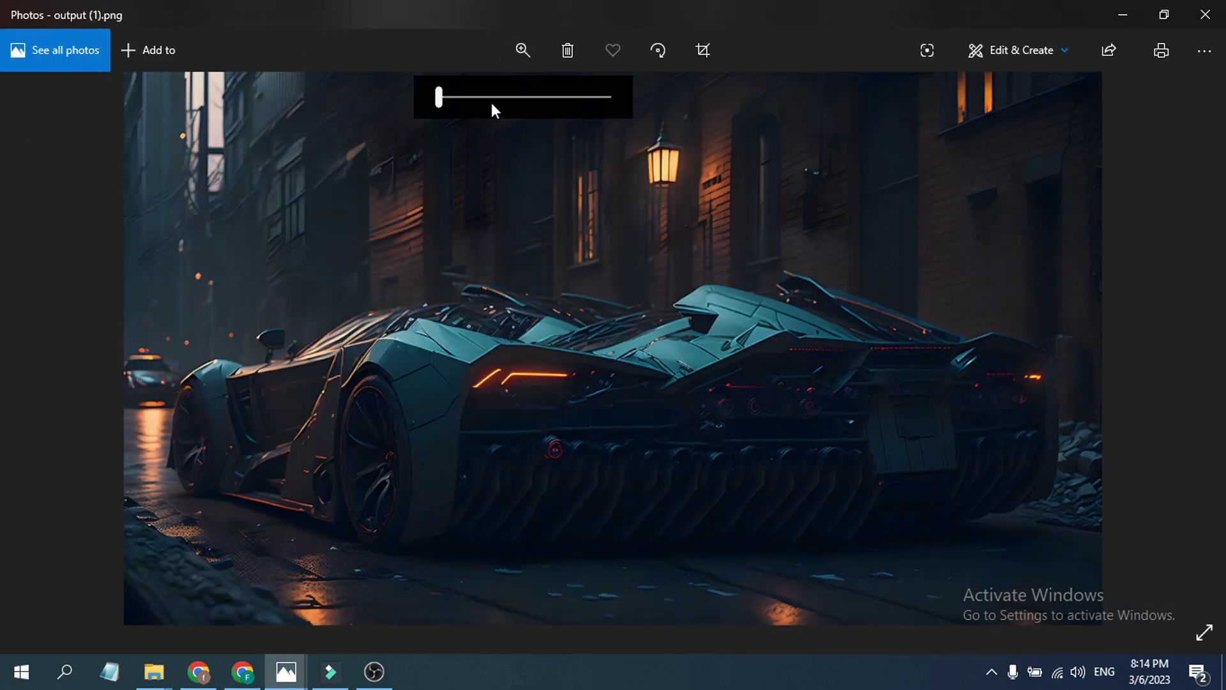
{"action": "left_click", "coordinate": [492, 98]}
{"action": "left_click_drag", "start_coordinate": [467, 420], "coordinate": [739, 378]}
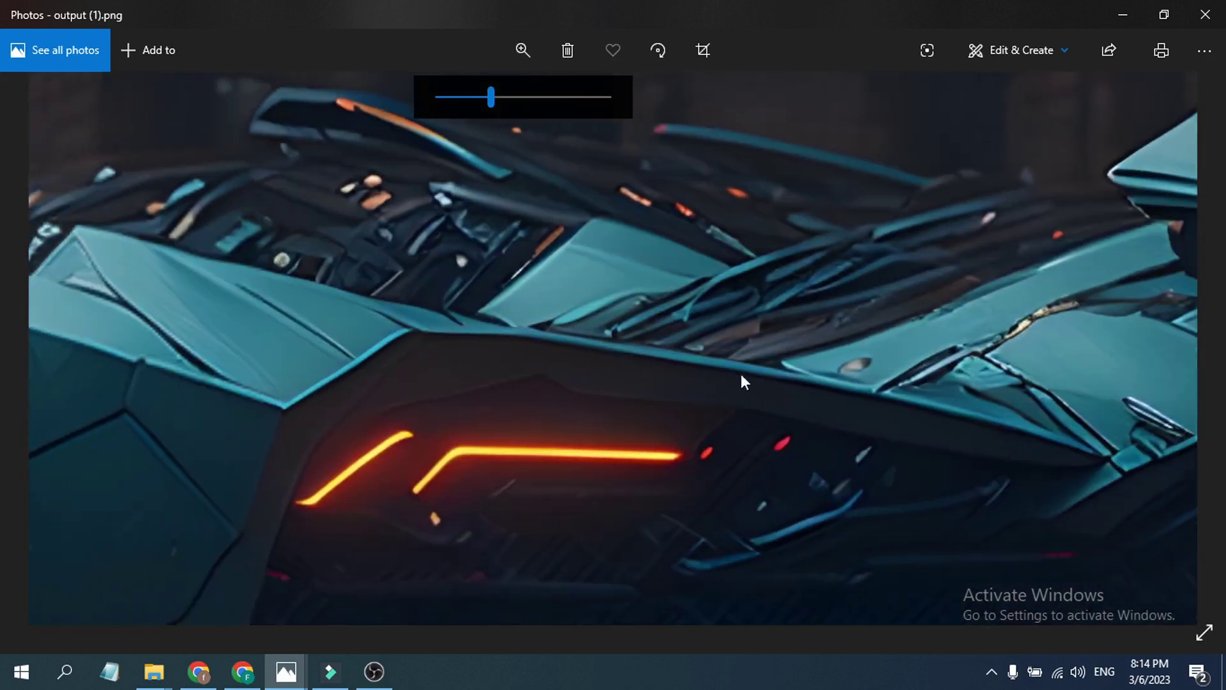
{"action": "left_click_drag", "start_coordinate": [375, 383], "coordinate": [646, 392]}
{"action": "left_click", "coordinate": [522, 50]}
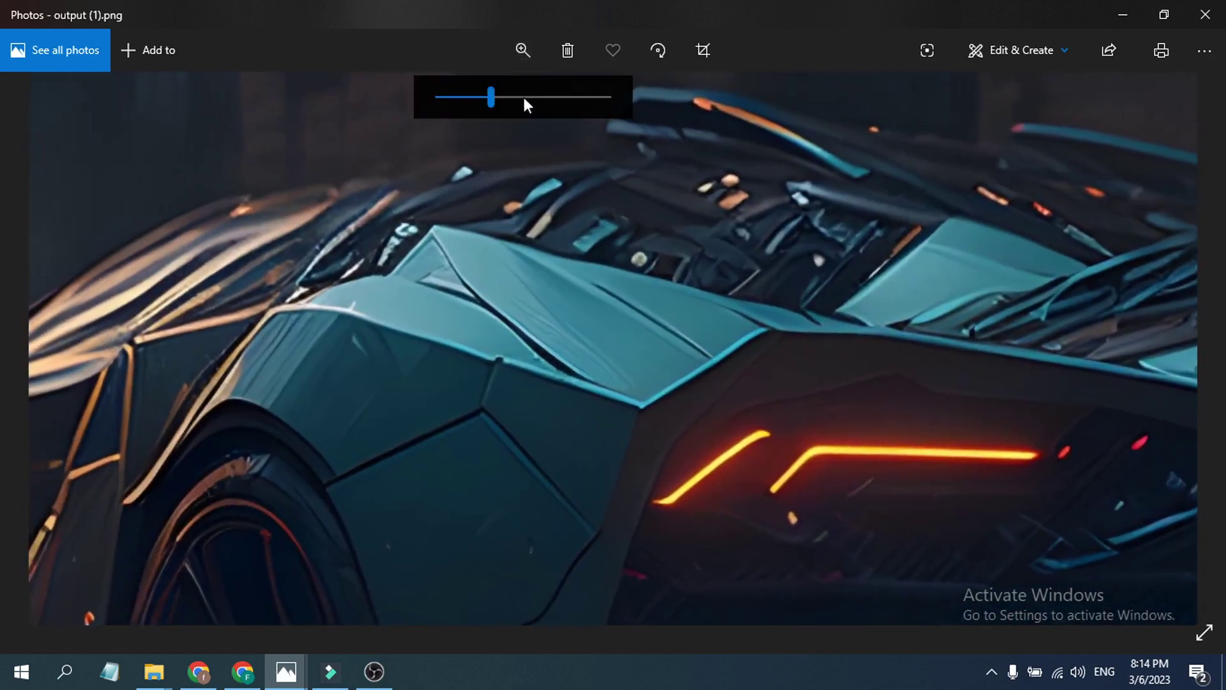
{"action": "left_click", "coordinate": [473, 96]}
{"action": "left_click_drag", "start_coordinate": [483, 362], "coordinate": [698, 364]}
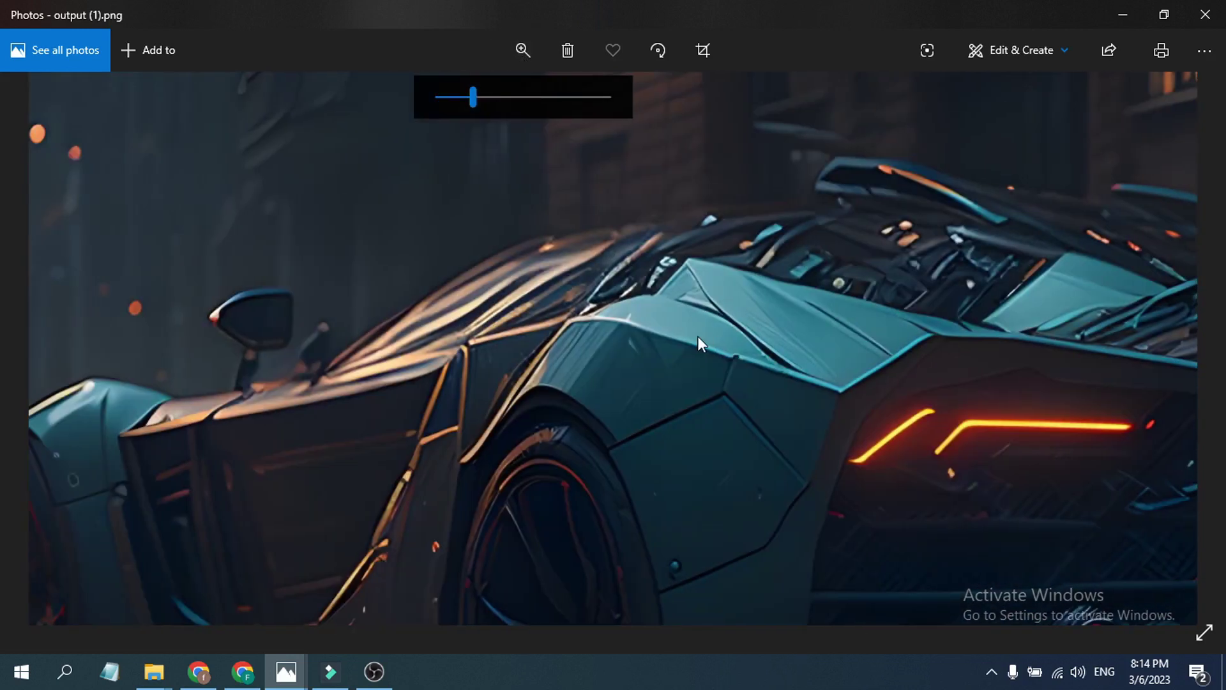
{"action": "left_click_drag", "start_coordinate": [656, 465], "coordinate": [631, 382]}
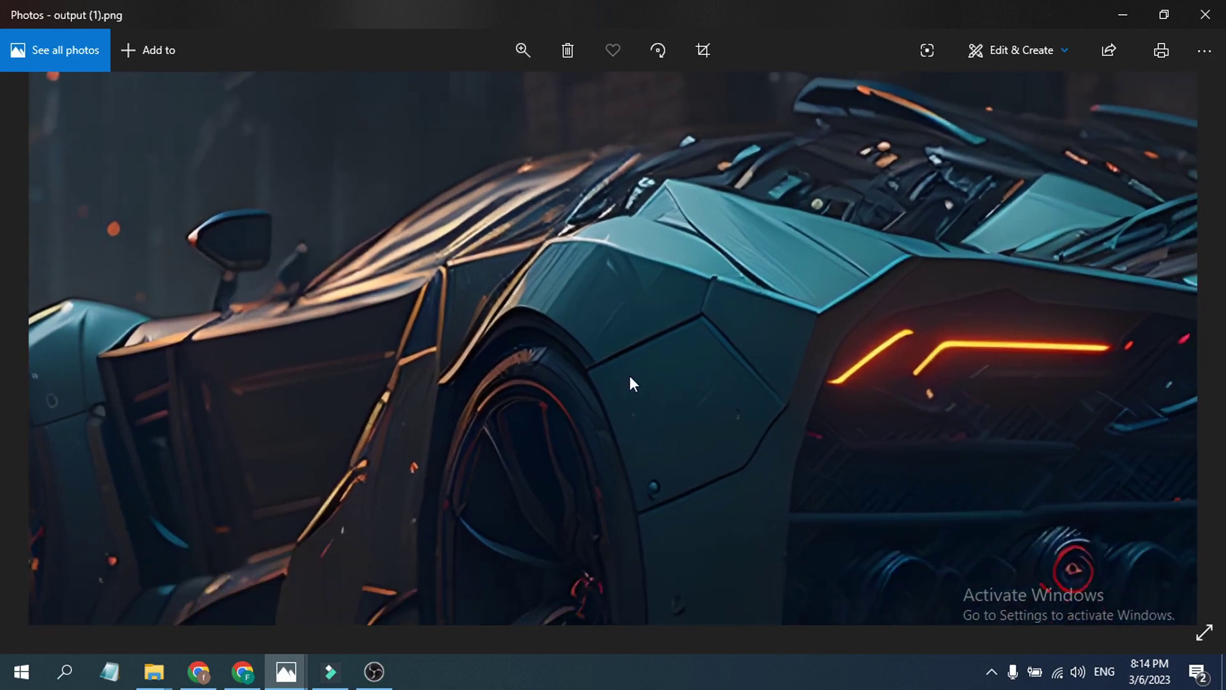
{"action": "left_click", "coordinate": [527, 52]}
{"action": "left_click", "coordinate": [458, 96]}
{"action": "mouse_move", "coordinate": [544, 368]}
{"action": "left_mouse_down"}
{"action": "mouse_move", "coordinate": [577, 348]}
{"action": "mouse_move", "coordinate": [525, 373]}
{"action": "left_mouse_up"}
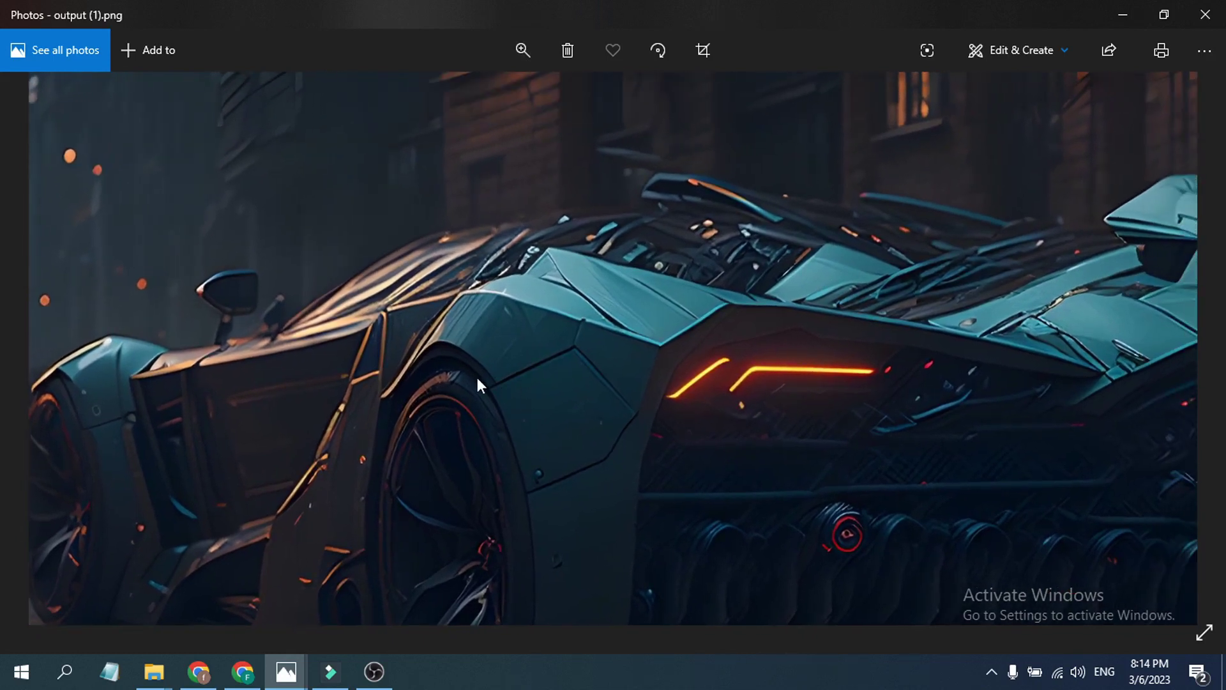
Zoom into the original car image's side and wheel, then switch back to output (1).png.
{"action": "left_click", "coordinate": [285, 671]}
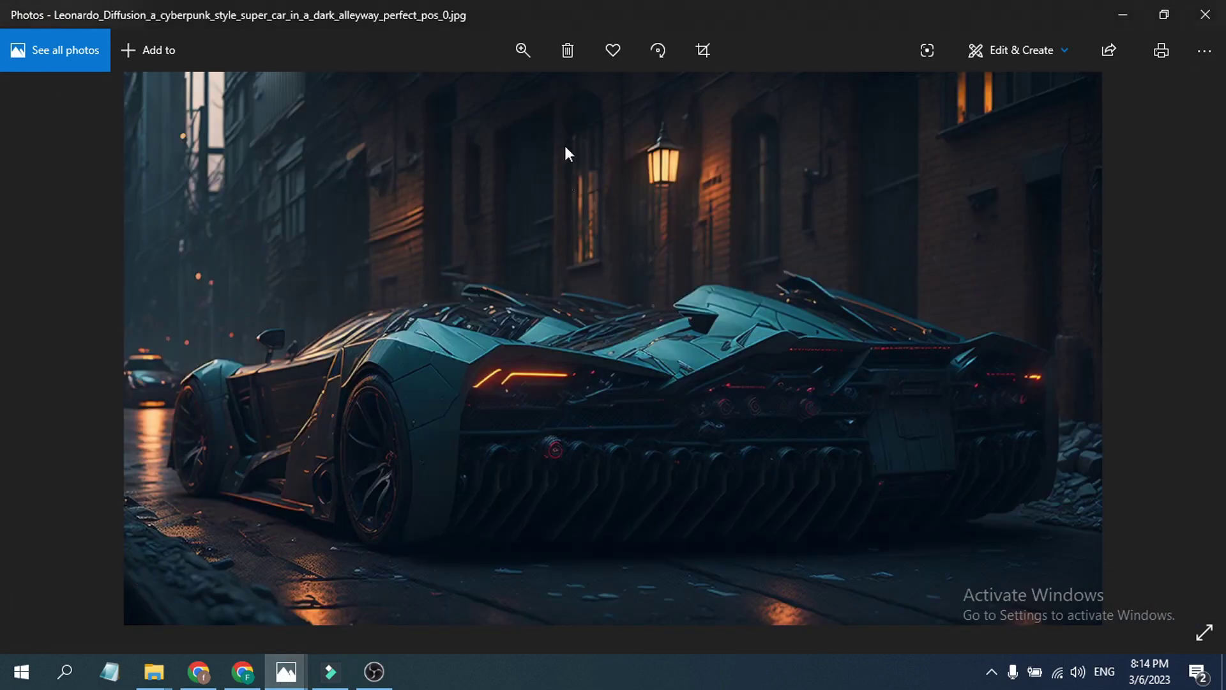
{"action": "left_click", "coordinate": [523, 54]}
{"action": "left_click", "coordinate": [478, 96]}
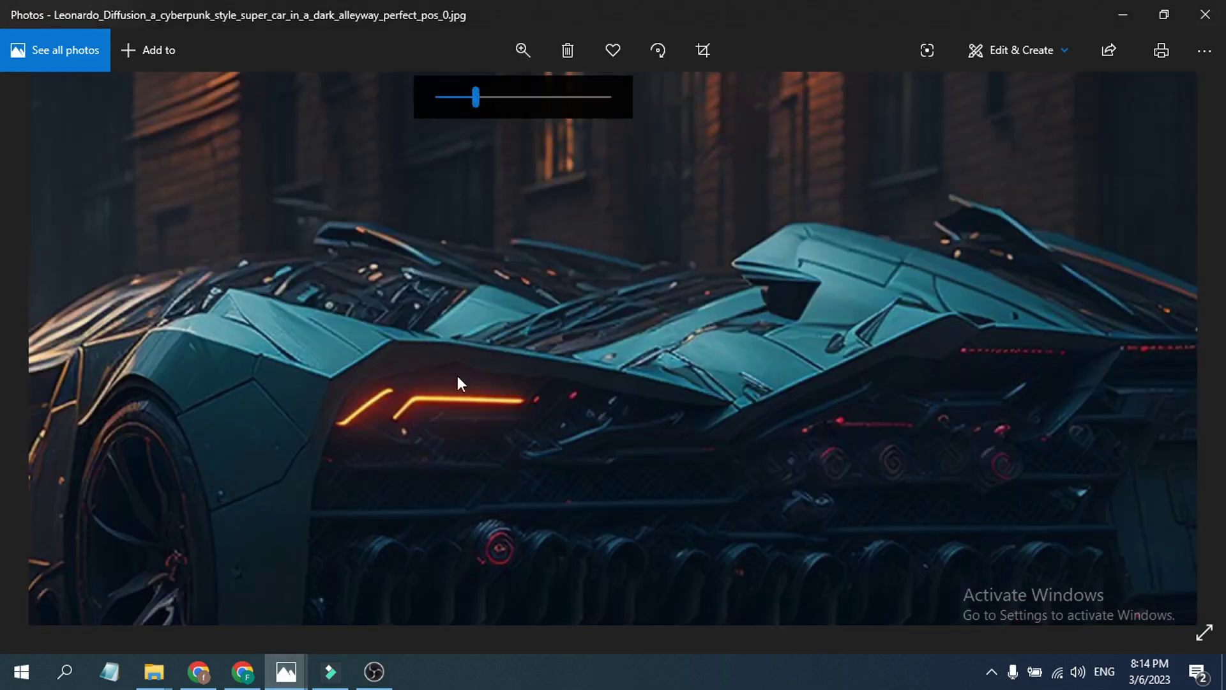
{"action": "left_click_drag", "start_coordinate": [457, 375], "coordinate": [714, 370]}
{"action": "mouse_move", "coordinate": [537, 431]}
{"action": "left_mouse_down"}
{"action": "mouse_move", "coordinate": [626, 400]}
{"action": "mouse_move", "coordinate": [593, 374]}
{"action": "mouse_move", "coordinate": [665, 335]}
{"action": "mouse_move", "coordinate": [600, 348]}
{"action": "mouse_move", "coordinate": [621, 338]}
{"action": "left_mouse_up"}
{"action": "key", "text": "Right"}
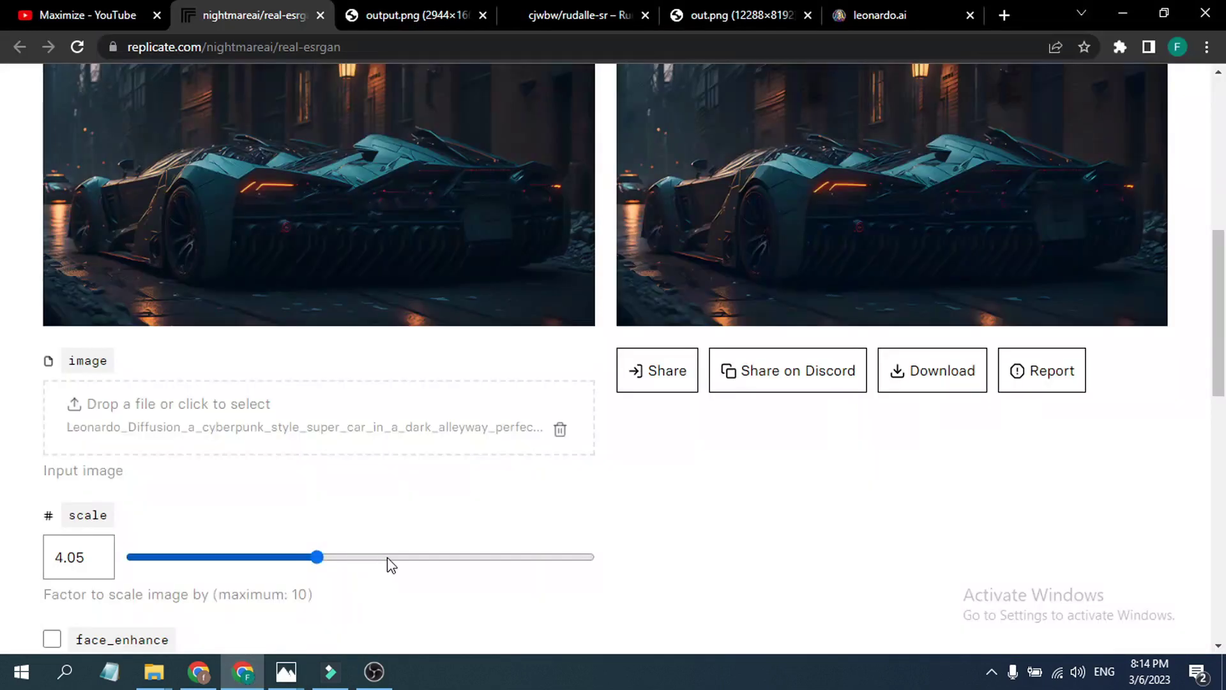
Re-run real-esrgan on the car at scale 5.07 and download the result as output (2).png.
{"action": "left_click", "coordinate": [388, 557]}
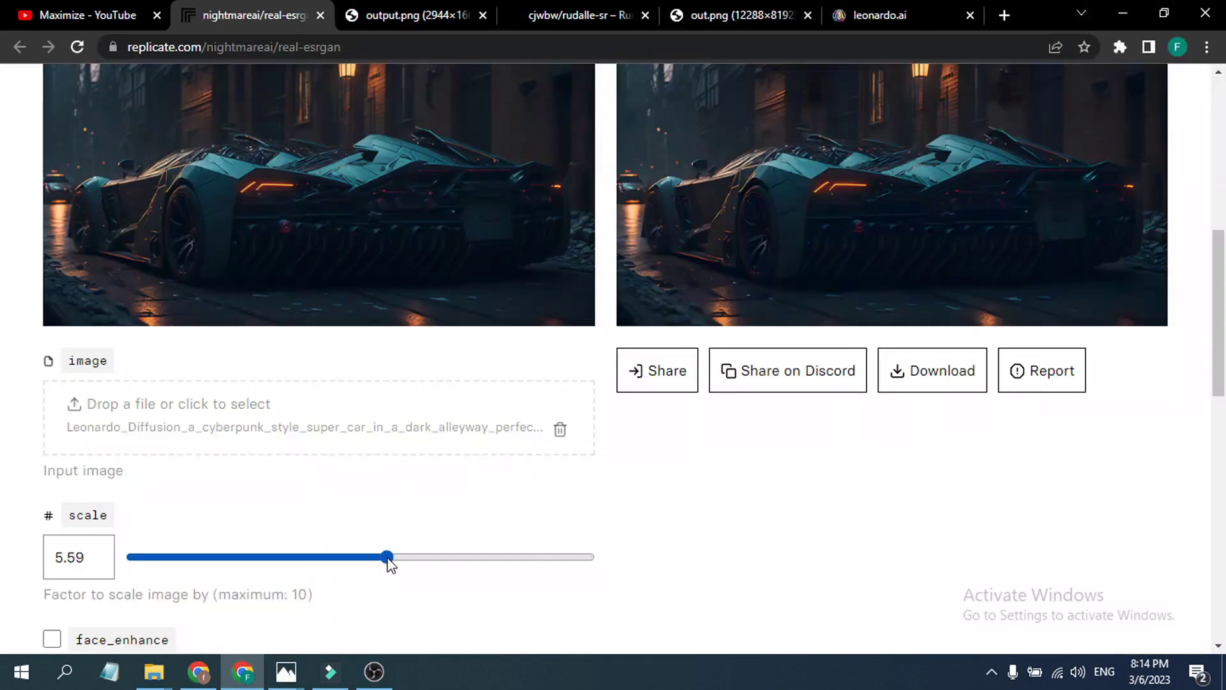
{"action": "left_click", "coordinate": [364, 557]}
{"action": "scroll", "coordinate": [256, 555], "scroll_direction": "down", "scroll_amount": 3}
{"action": "left_click", "coordinate": [95, 556]}
{"action": "scroll", "coordinate": [579, 453], "scroll_direction": "up", "scroll_amount": 1}
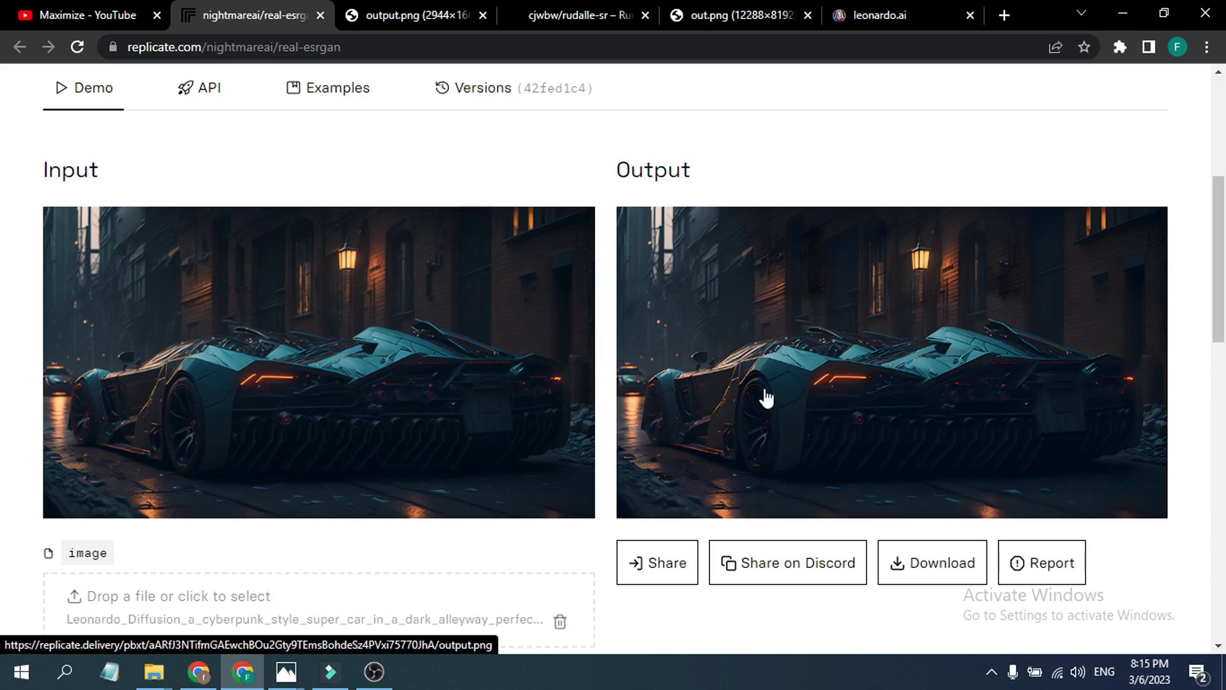
{"action": "left_click", "coordinate": [937, 573]}
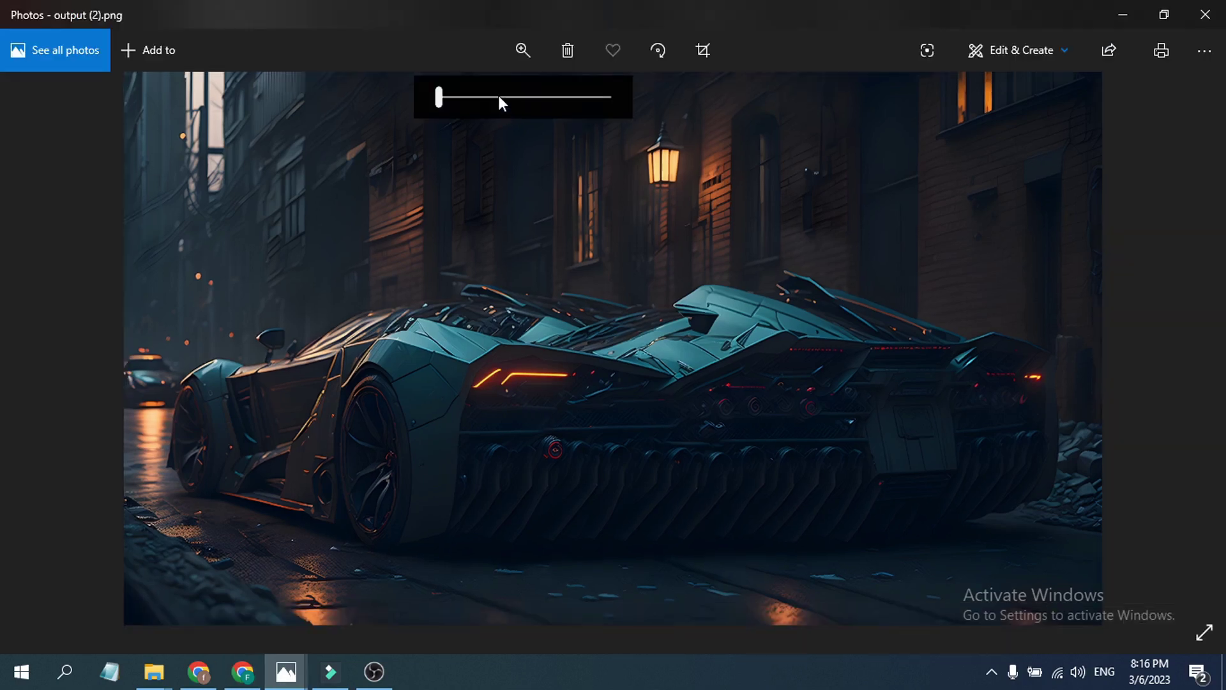
Zoom into output (2).png and pan across the car body and front-left light streaks.
{"action": "left_click", "coordinate": [496, 96]}
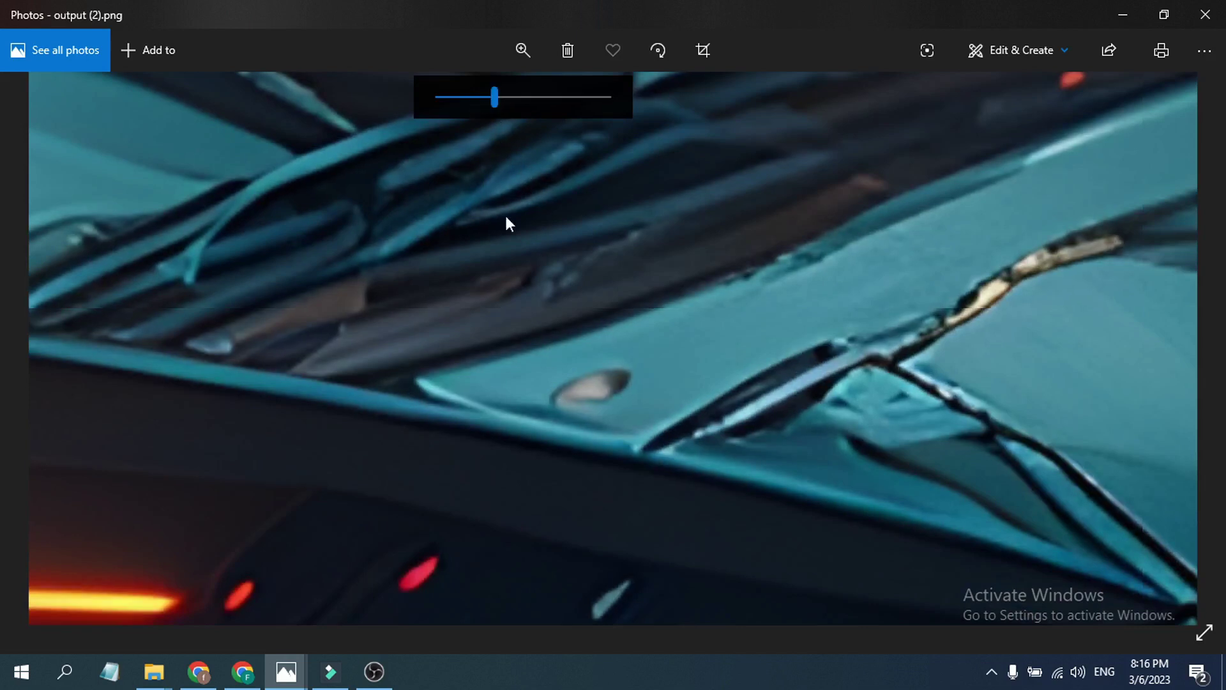
{"action": "left_click", "coordinate": [471, 96]}
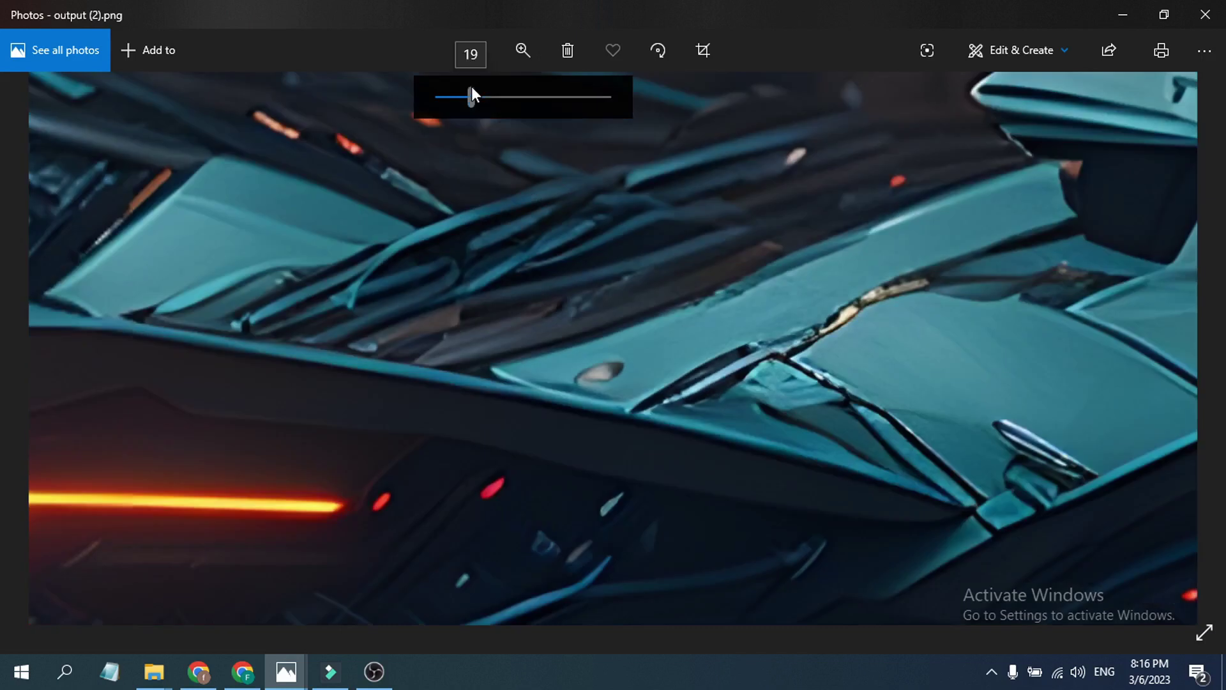
{"action": "left_click_drag", "start_coordinate": [562, 323], "coordinate": [780, 257]}
{"action": "left_click_drag", "start_coordinate": [334, 336], "coordinate": [687, 391]}
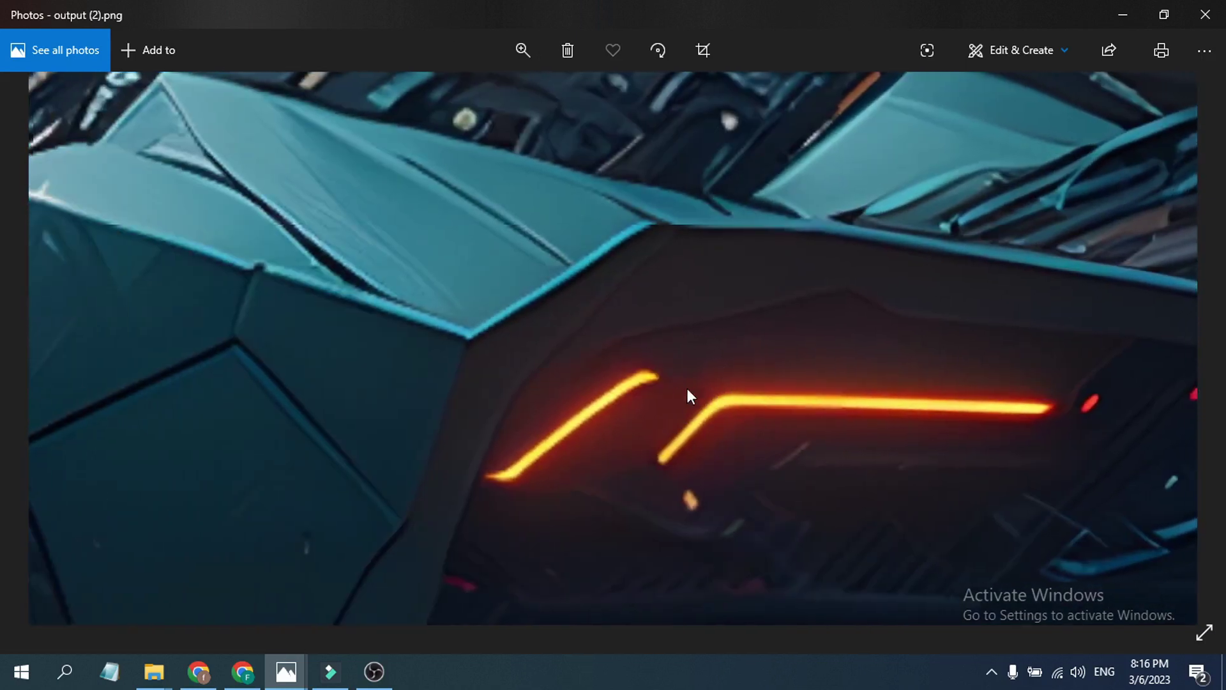
{"action": "left_click_drag", "start_coordinate": [281, 307], "coordinate": [487, 408]}
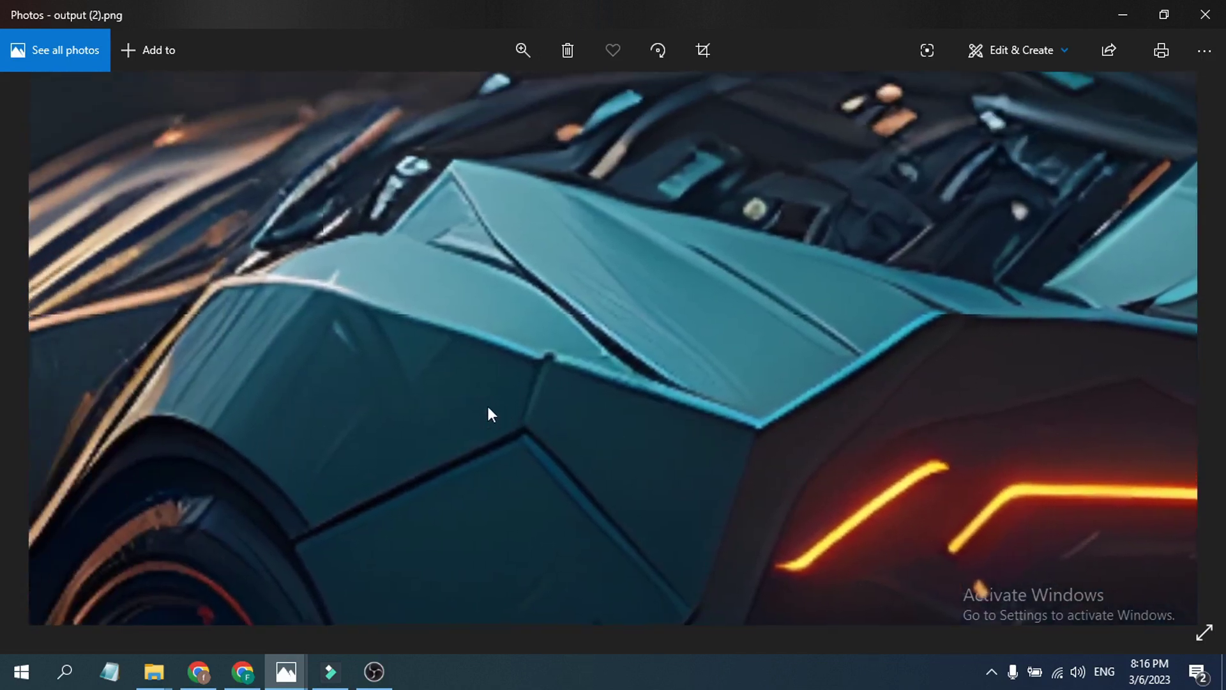
{"action": "mouse_move", "coordinate": [296, 386]}
{"action": "left_mouse_down"}
{"action": "mouse_move", "coordinate": [419, 386]}
{"action": "mouse_move", "coordinate": [501, 357]}
{"action": "mouse_move", "coordinate": [510, 337]}
{"action": "left_mouse_up"}
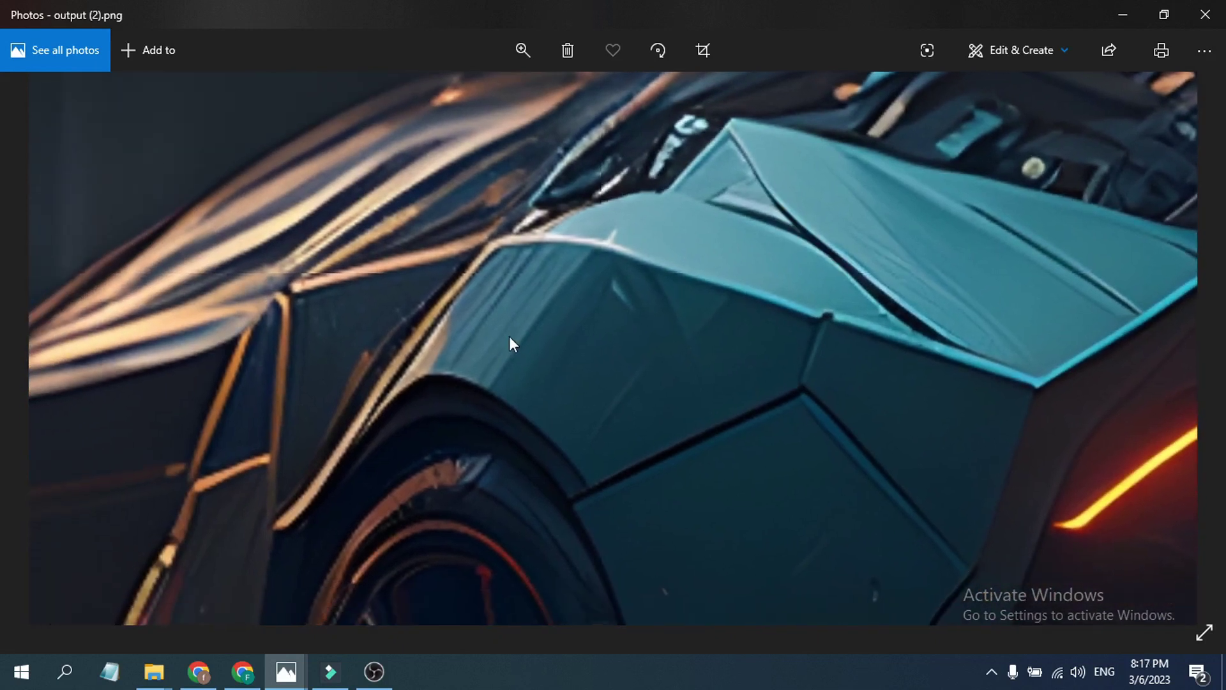
{"action": "scroll", "coordinate": [509, 336], "scroll_direction": "down", "scroll_amount": 2}
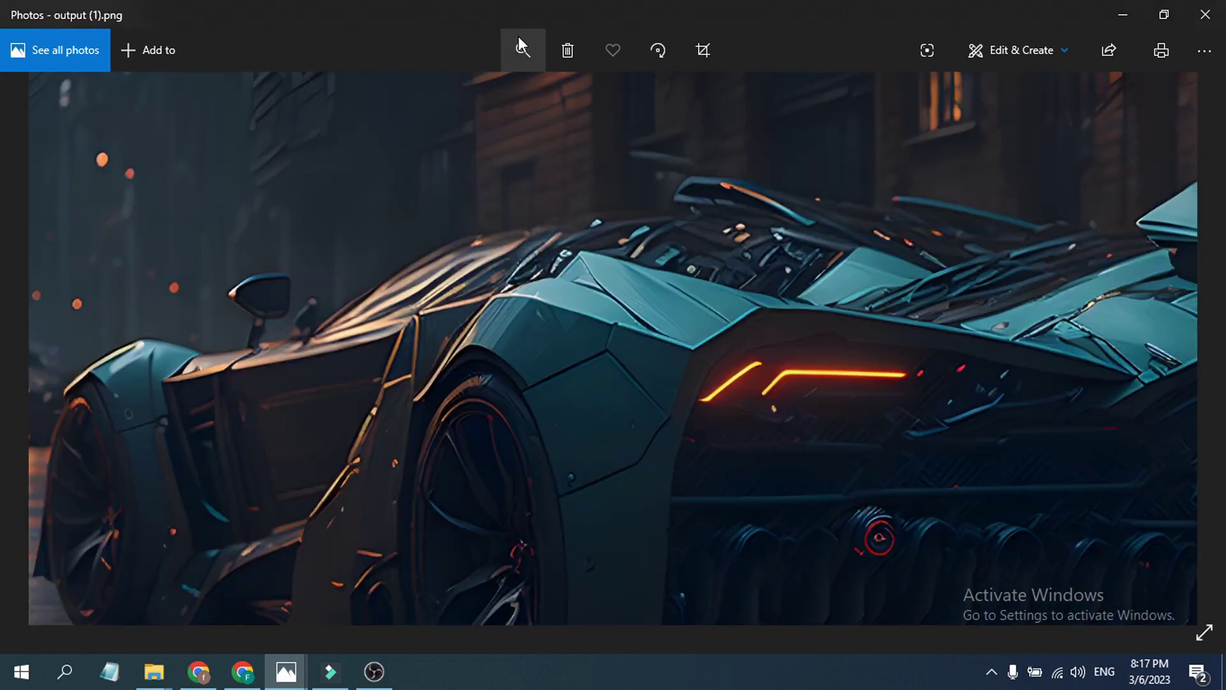
Zoom into the car's rear on output (1).png and its side mirror on output (2).png.
{"action": "left_click", "coordinate": [522, 49]}
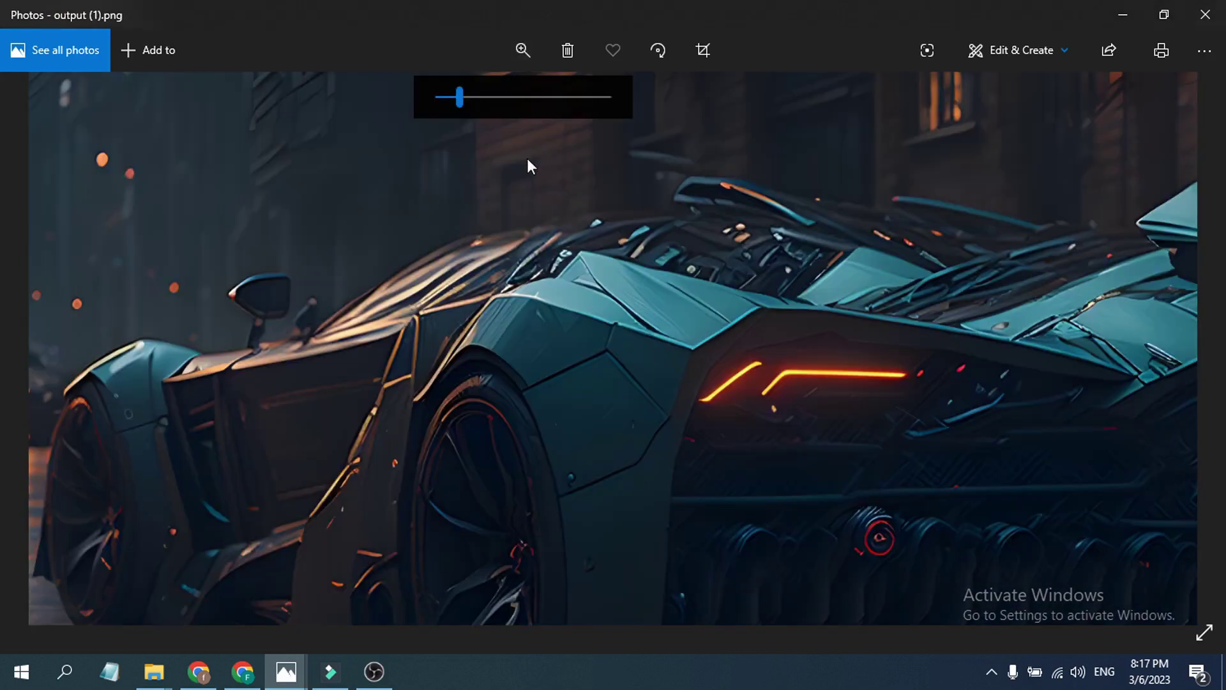
{"action": "mouse_move", "coordinate": [472, 105]}
{"action": "left_mouse_down"}
{"action": "mouse_move", "coordinate": [512, 103]}
{"action": "mouse_move", "coordinate": [481, 105]}
{"action": "left_mouse_up"}
{"action": "left_click", "coordinate": [518, 97]}
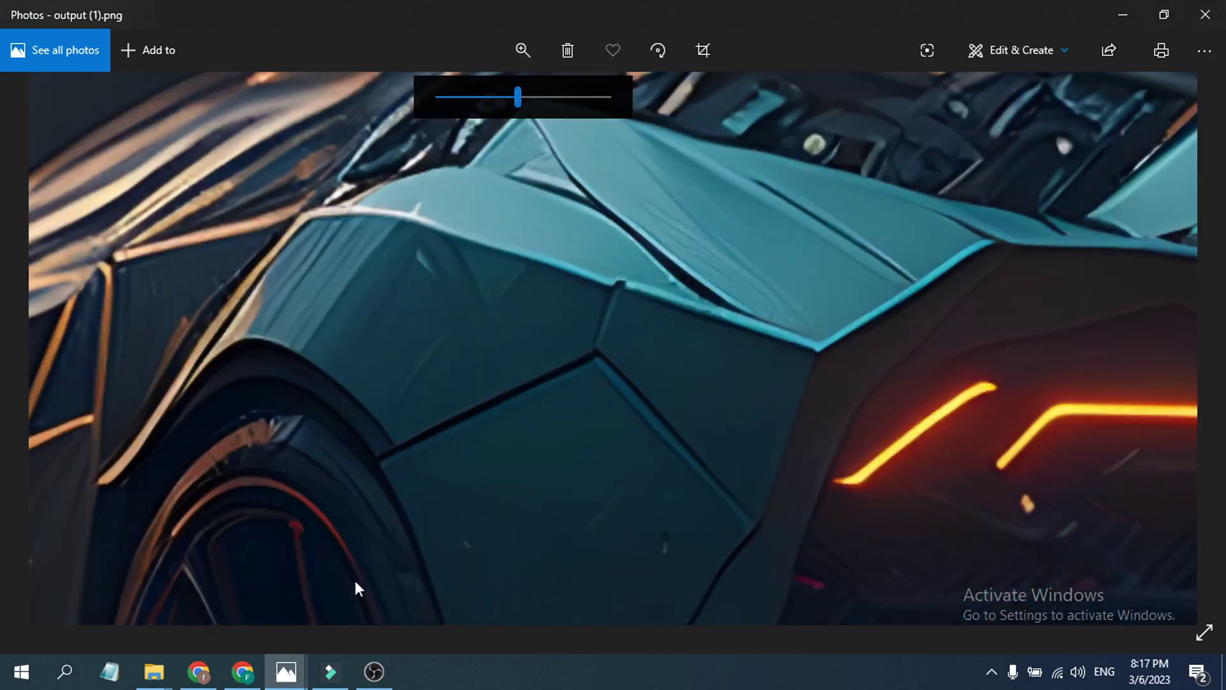
{"action": "mouse_move", "coordinate": [286, 672]}
{"action": "left_click", "coordinate": [484, 575]}
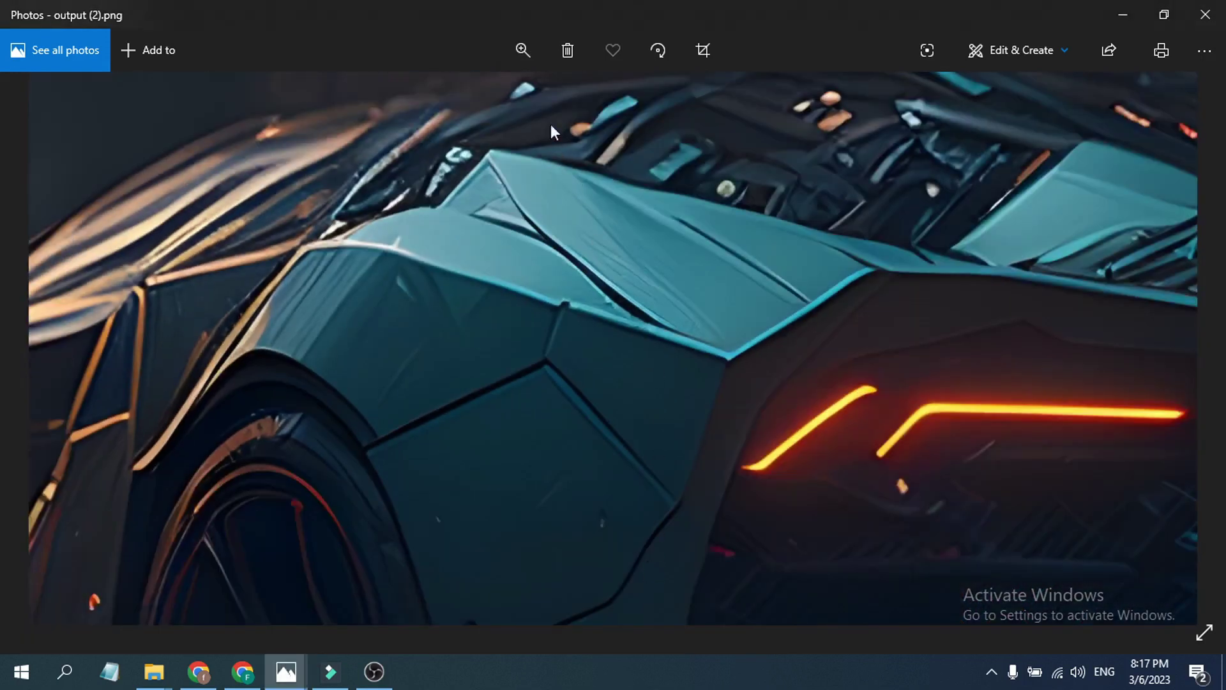
{"action": "left_click", "coordinate": [521, 52]}
{"action": "left_click_drag", "start_coordinate": [477, 90], "coordinate": [469, 89]}
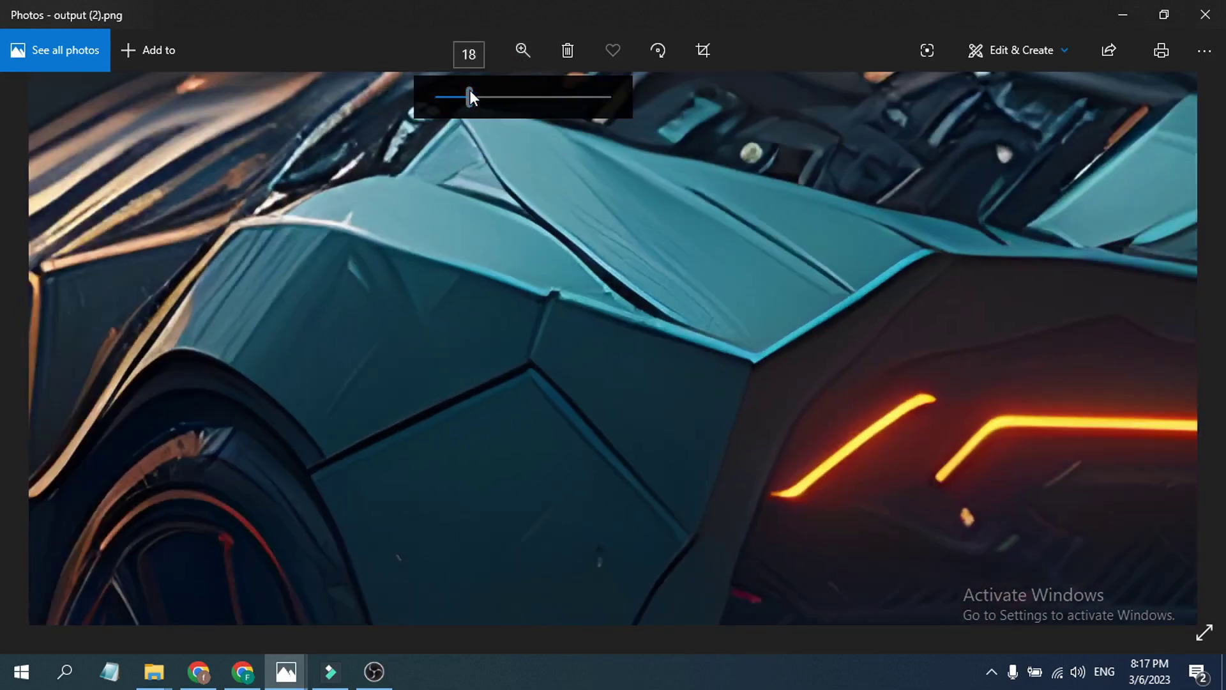
{"action": "left_click_drag", "start_coordinate": [586, 358], "coordinate": [780, 369]}
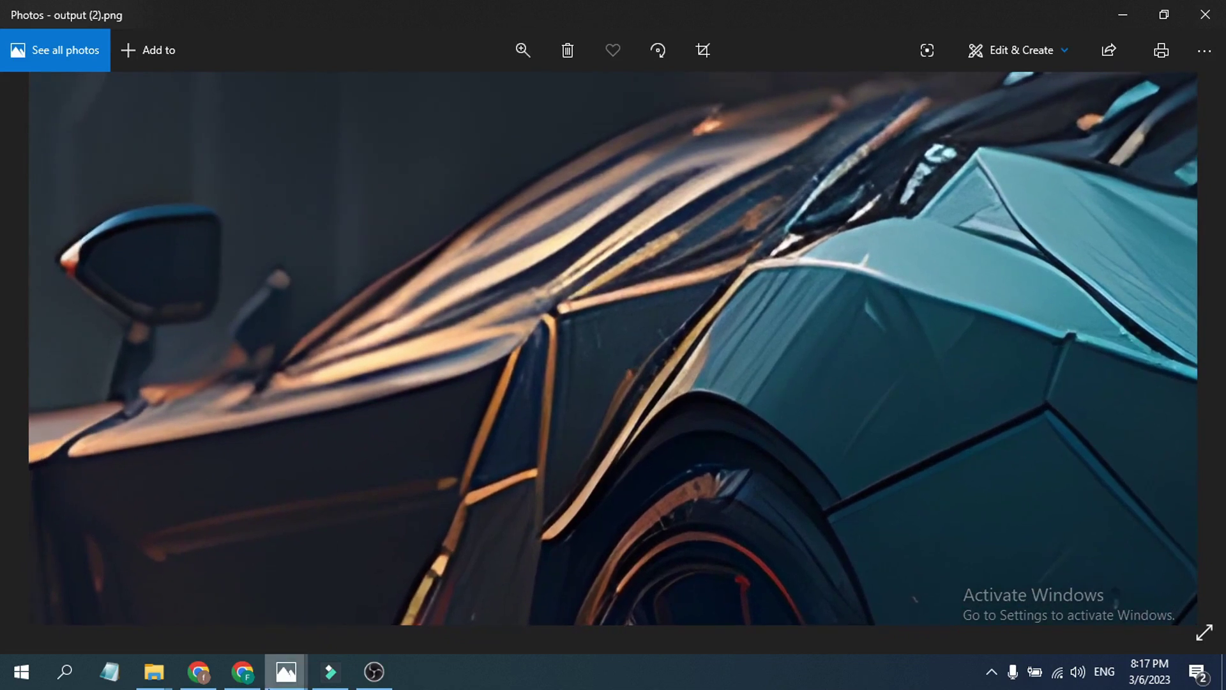
Zoom the original Leonardo car image around the taillights, then show the whole car on output (2).png.
{"action": "mouse_move", "coordinate": [285, 672]}
{"action": "left_click", "coordinate": [189, 584]}
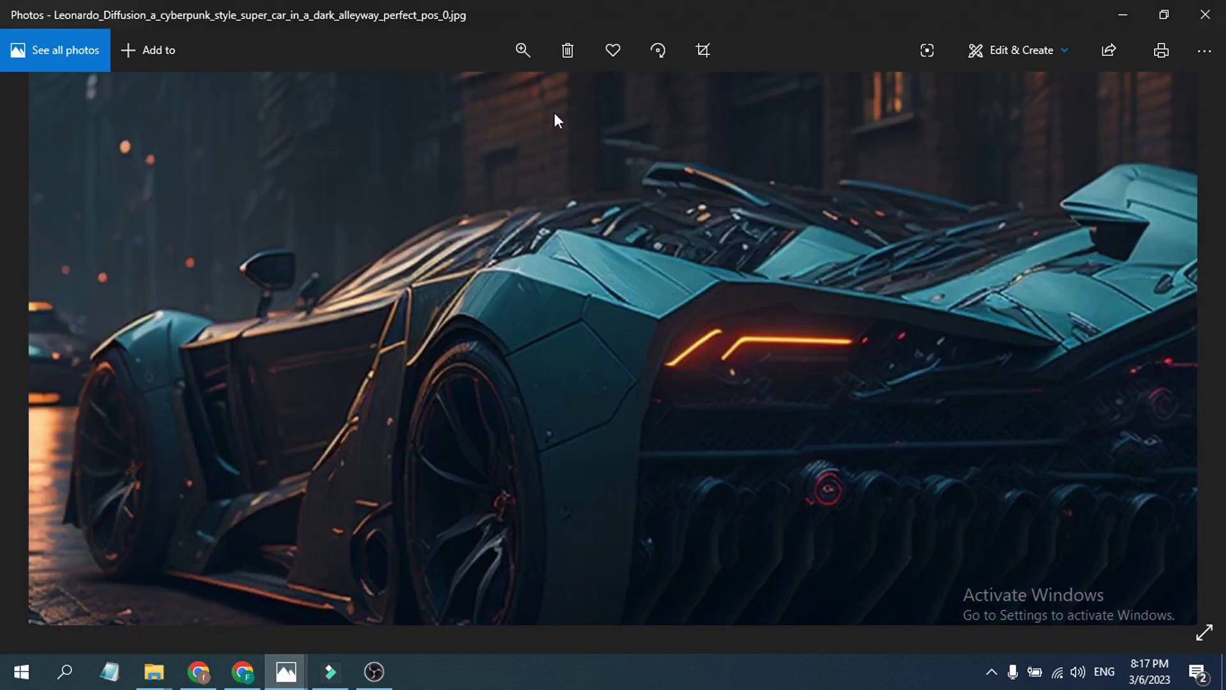
{"action": "left_click", "coordinate": [507, 47]}
{"action": "mouse_move", "coordinate": [481, 102]}
{"action": "left_mouse_down"}
{"action": "mouse_move", "coordinate": [512, 86]}
{"action": "mouse_move", "coordinate": [558, 99]}
{"action": "left_mouse_up"}
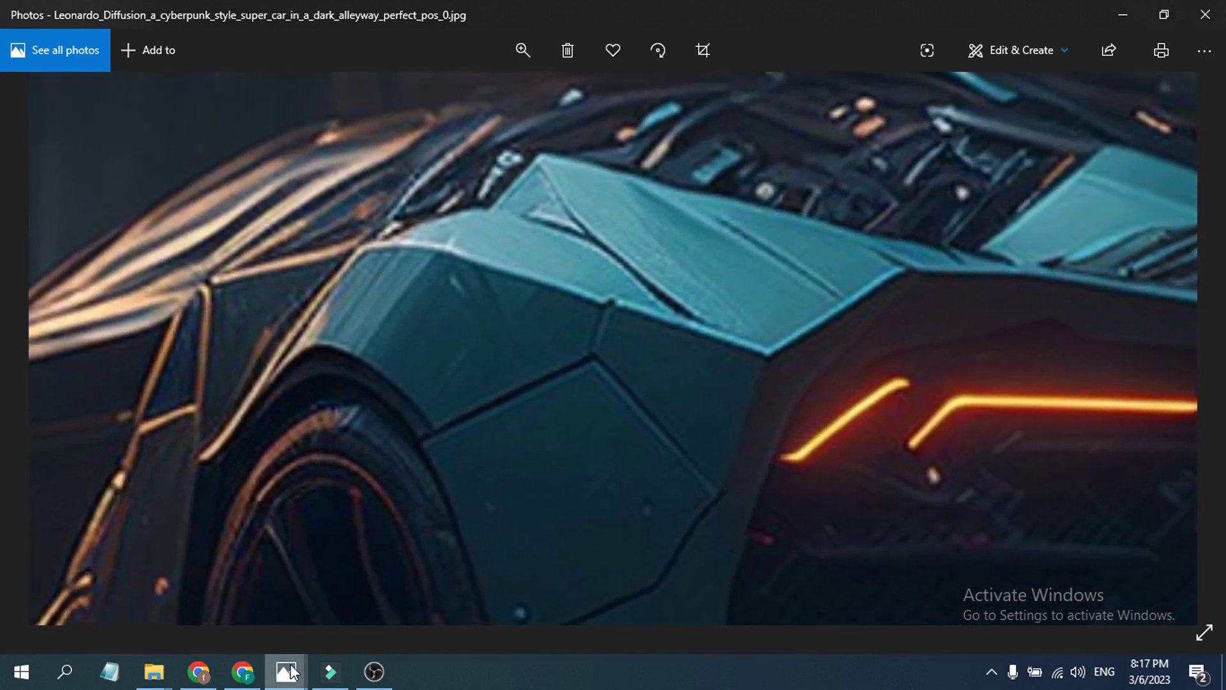
{"action": "left_click", "coordinate": [638, 575]}
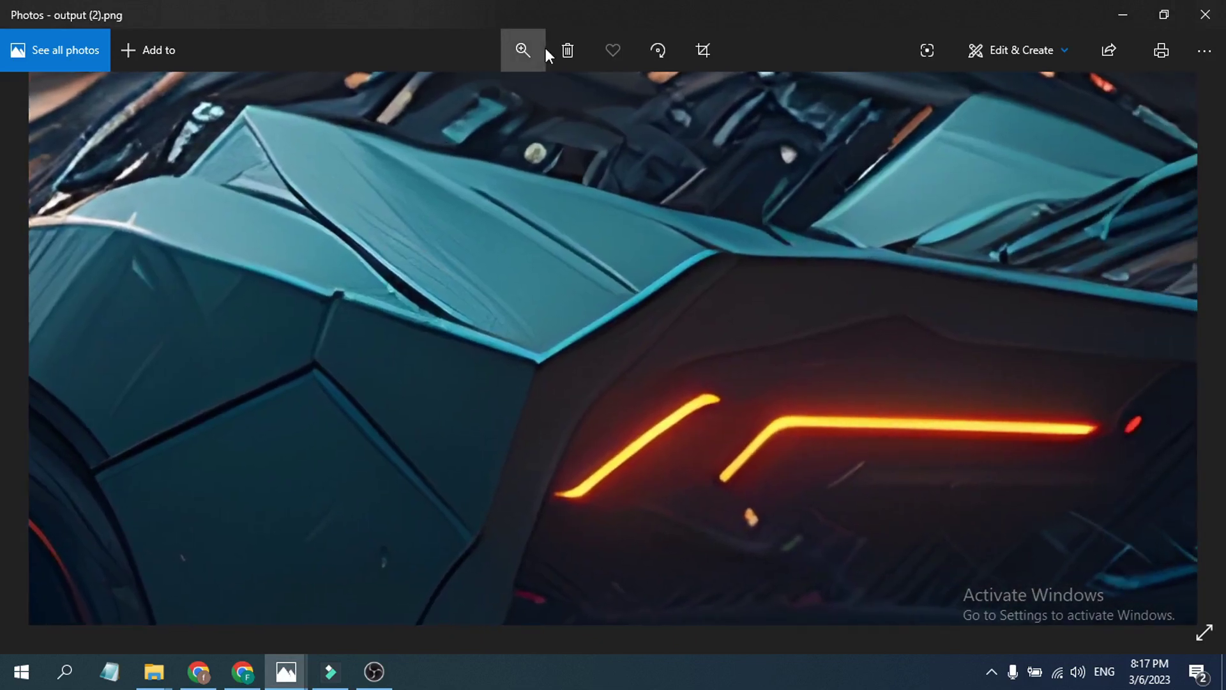
{"action": "mouse_move", "coordinate": [522, 50]}
{"action": "left_click", "coordinate": [447, 98]}
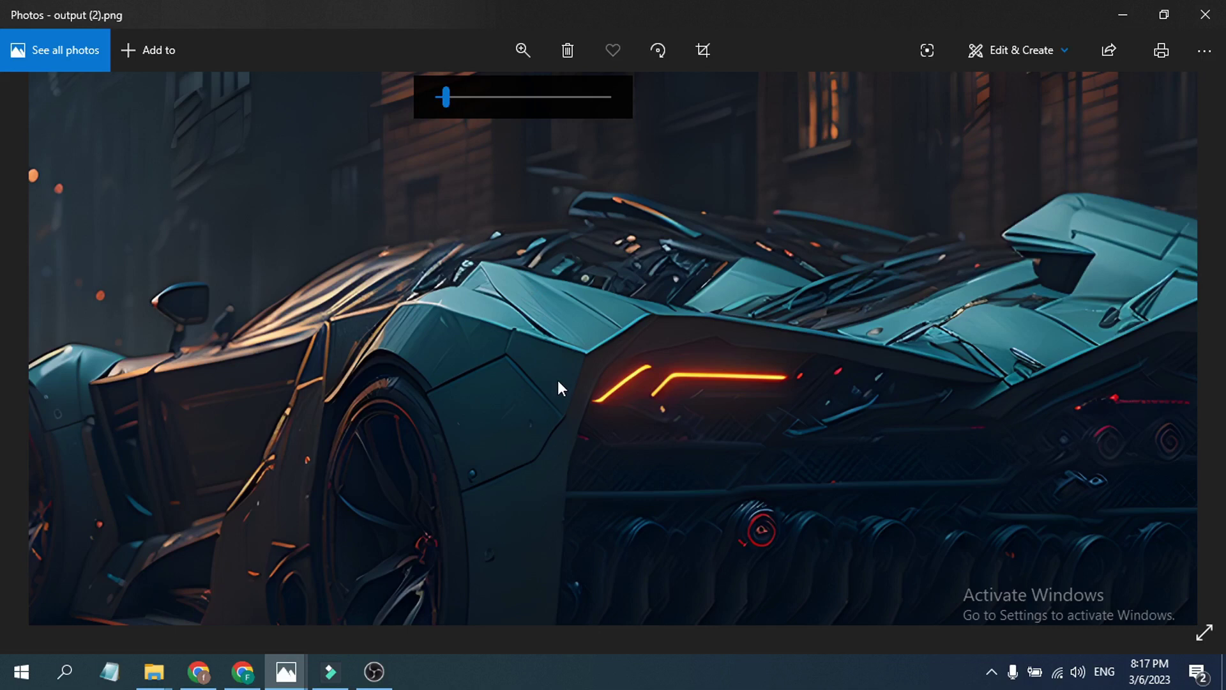
{"action": "left_click_drag", "start_coordinate": [557, 381], "coordinate": [652, 335]}
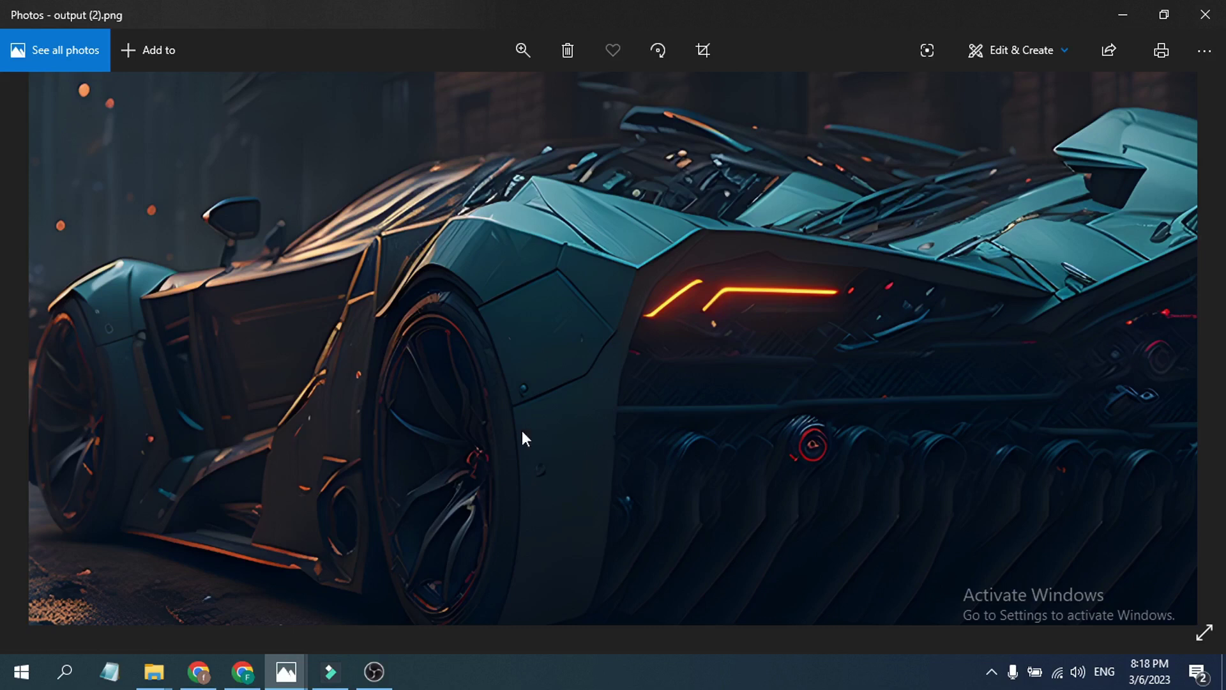
Zoom into the flower landscape, pan up to the sky, and drop it into Replicate's input area.
{"action": "mouse_move", "coordinate": [285, 672]}
{"action": "left_click", "coordinate": [317, 574]}
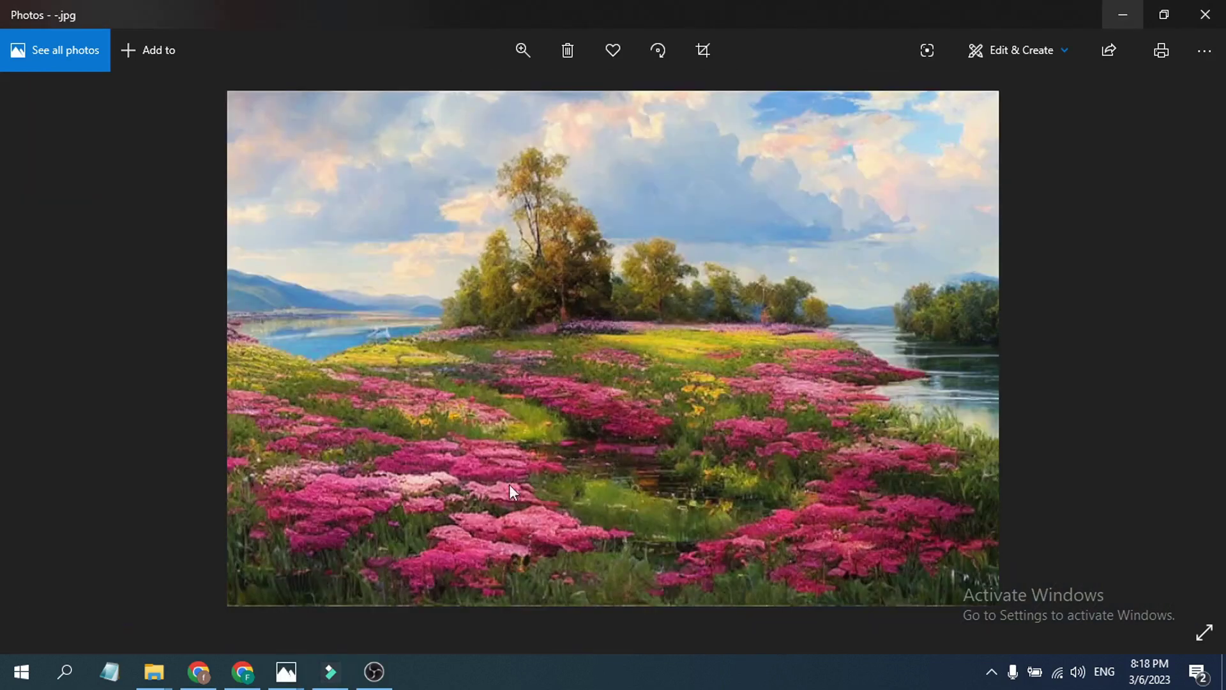
{"action": "left_click", "coordinate": [529, 48]}
{"action": "left_click", "coordinate": [535, 102]}
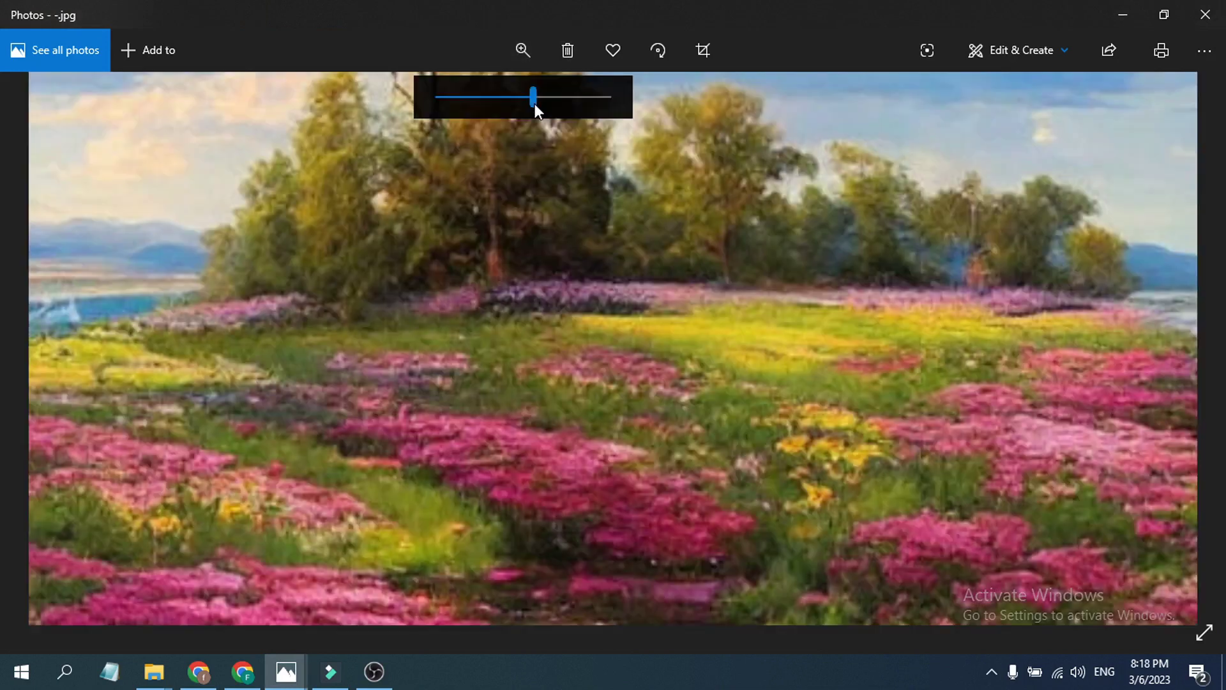
{"action": "mouse_move", "coordinate": [574, 408]}
{"action": "left_mouse_down"}
{"action": "mouse_move", "coordinate": [665, 570]}
{"action": "mouse_move", "coordinate": [711, 468]}
{"action": "left_mouse_up"}
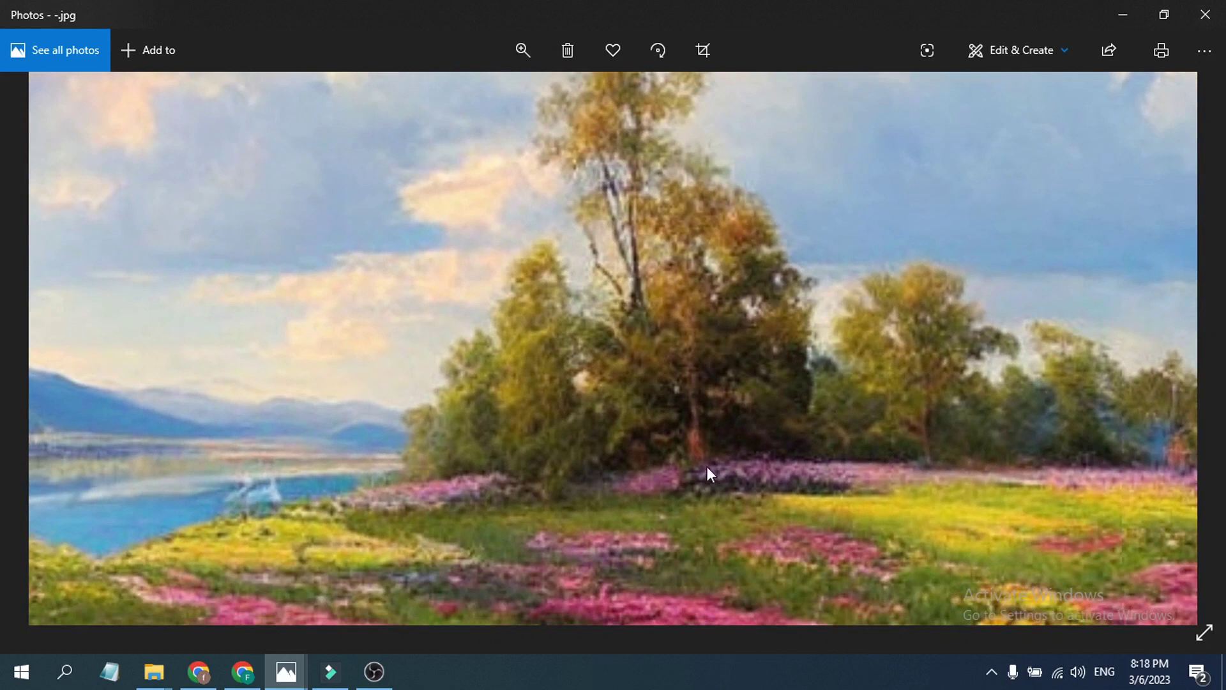
{"action": "left_click_drag", "start_coordinate": [707, 466], "coordinate": [296, 328]}
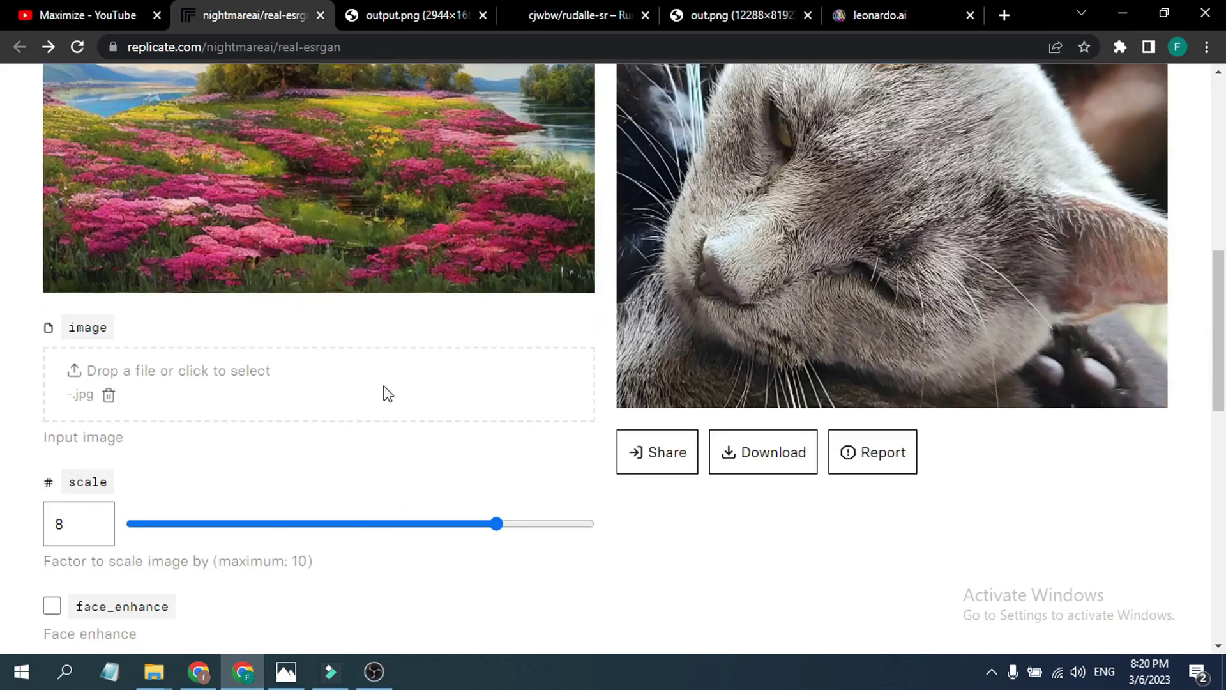
Zoom in on the original landscape photo in Windows Photos to check its detail.
{"action": "scroll", "coordinate": [389, 434], "scroll_direction": "up", "scroll_amount": 3}
{"action": "scroll", "coordinate": [383, 482], "scroll_direction": "down", "scroll_amount": 3}
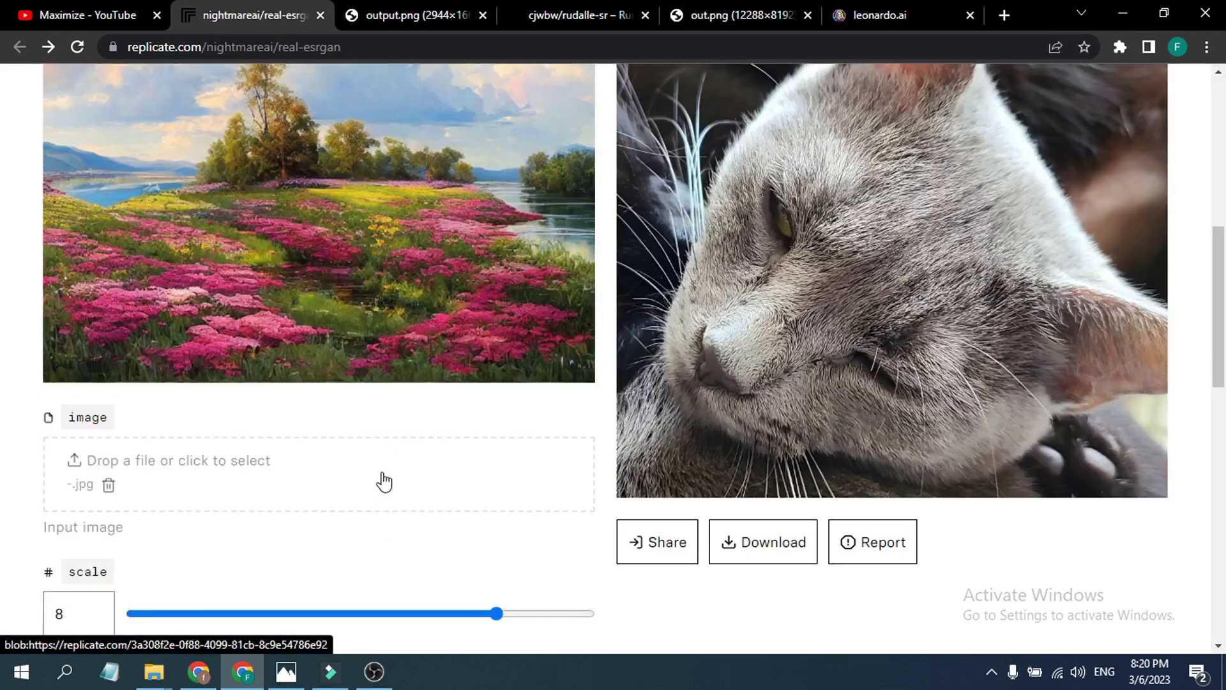
{"action": "scroll", "coordinate": [397, 430], "scroll_direction": "up", "scroll_amount": 1}
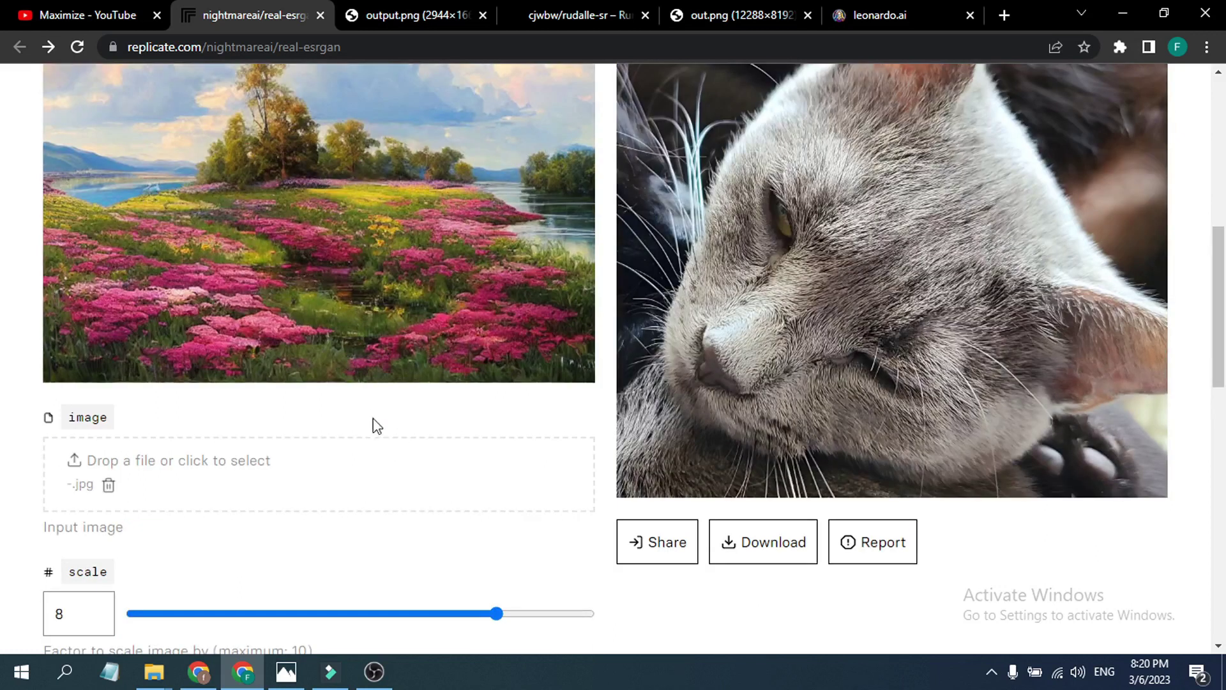
{"action": "scroll", "coordinate": [377, 424], "scroll_direction": "up", "scroll_amount": 1}
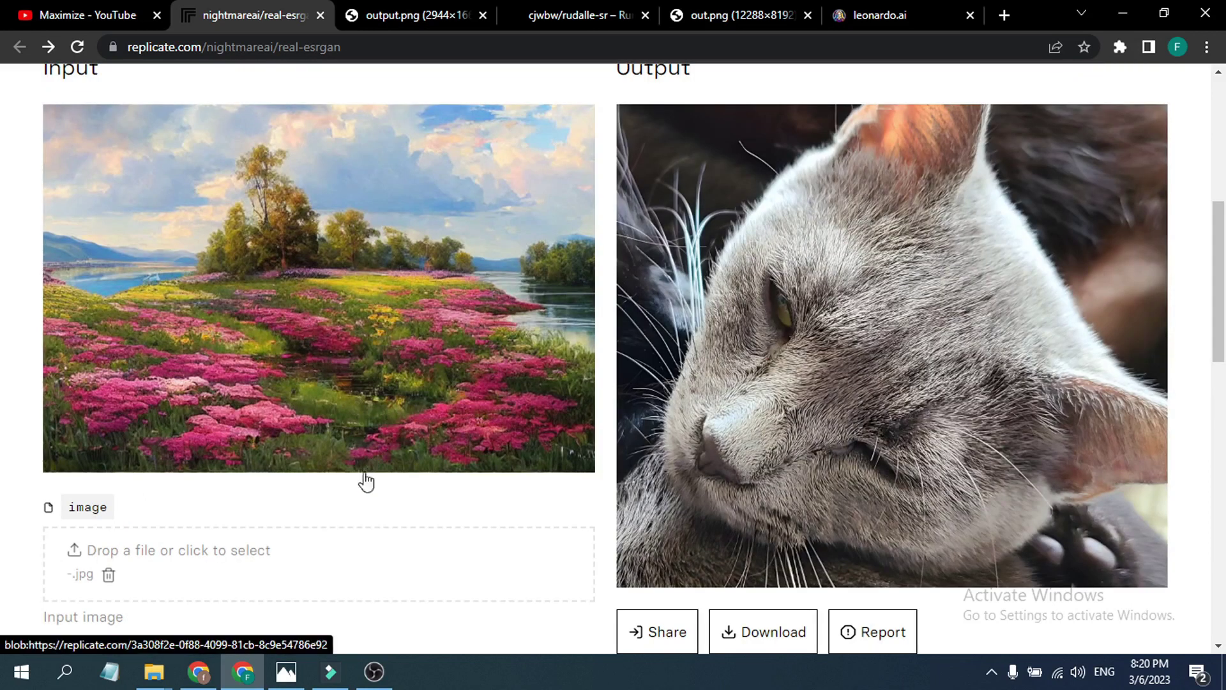
{"action": "left_click", "coordinate": [285, 671]}
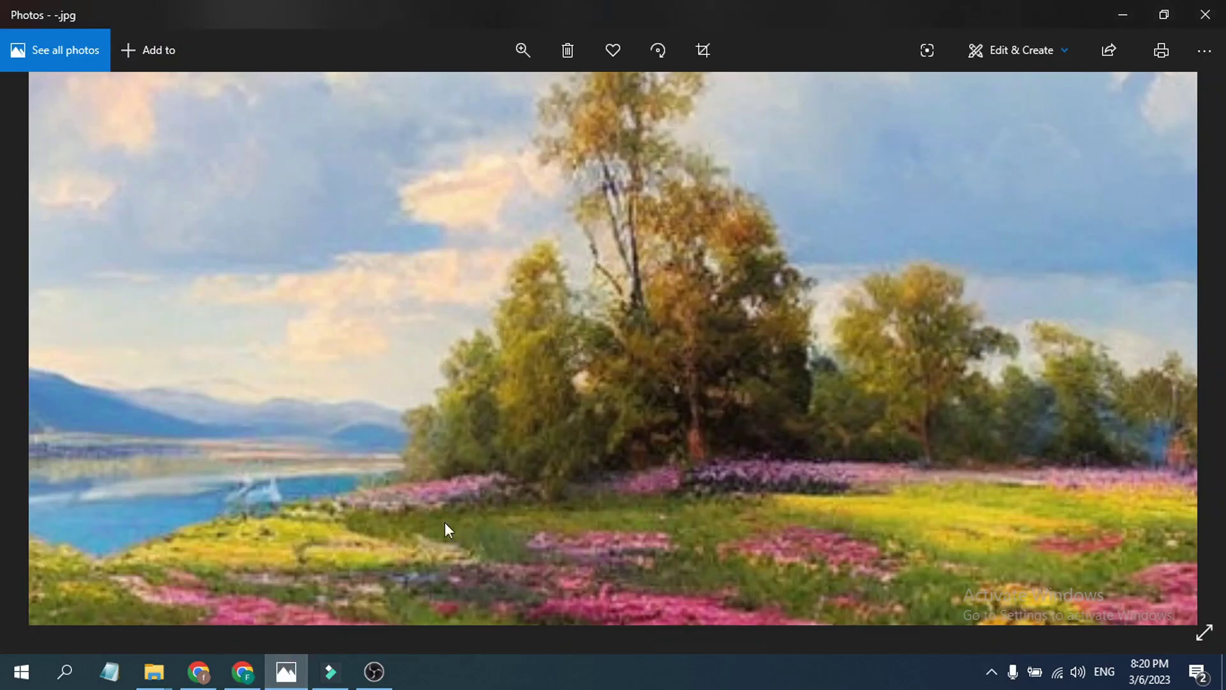
{"action": "left_click", "coordinate": [522, 51]}
{"action": "left_click", "coordinate": [561, 97]}
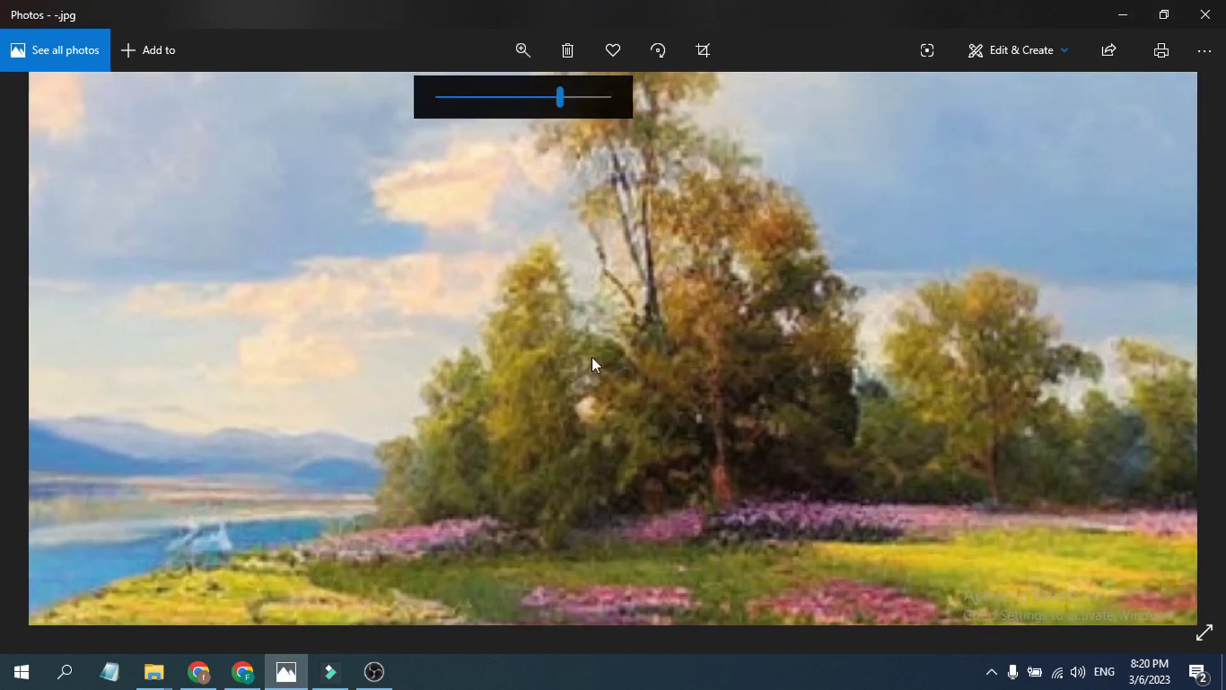
{"action": "left_click", "coordinate": [242, 671]}
Run real-esrgan at scale 8 on the landscape and open the upscaled output in a new tab.
{"action": "scroll", "coordinate": [254, 524], "scroll_direction": "down", "scroll_amount": 2}
{"action": "left_click", "coordinate": [97, 598]}
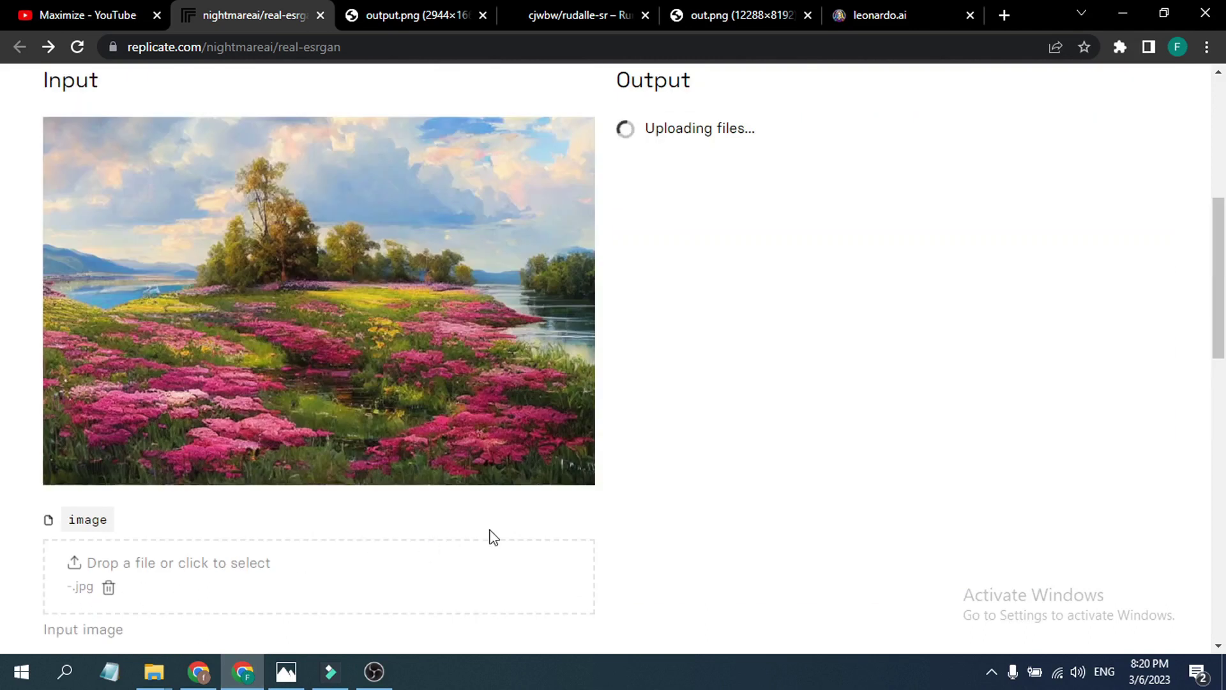
{"action": "scroll", "coordinate": [492, 536], "scroll_direction": "up", "scroll_amount": 1}
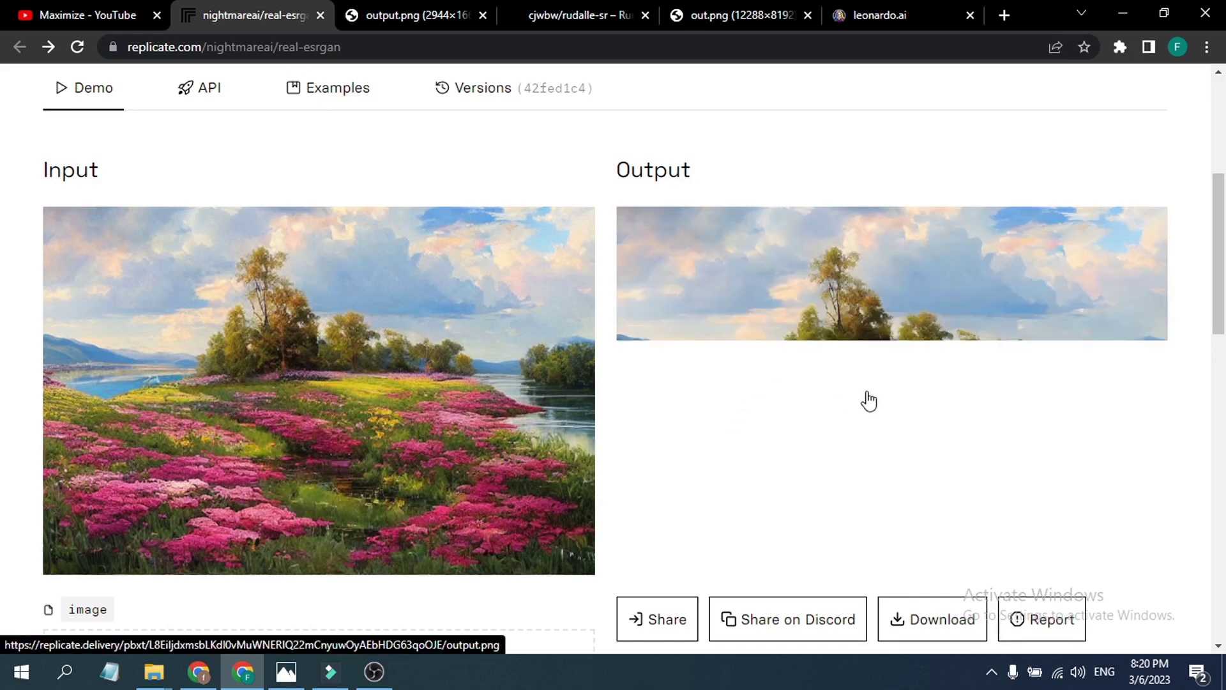
{"action": "scroll", "coordinate": [638, 479], "scroll_direction": "down", "scroll_amount": 4}
{"action": "scroll", "coordinate": [396, 517], "scroll_direction": "down", "scroll_amount": 3}
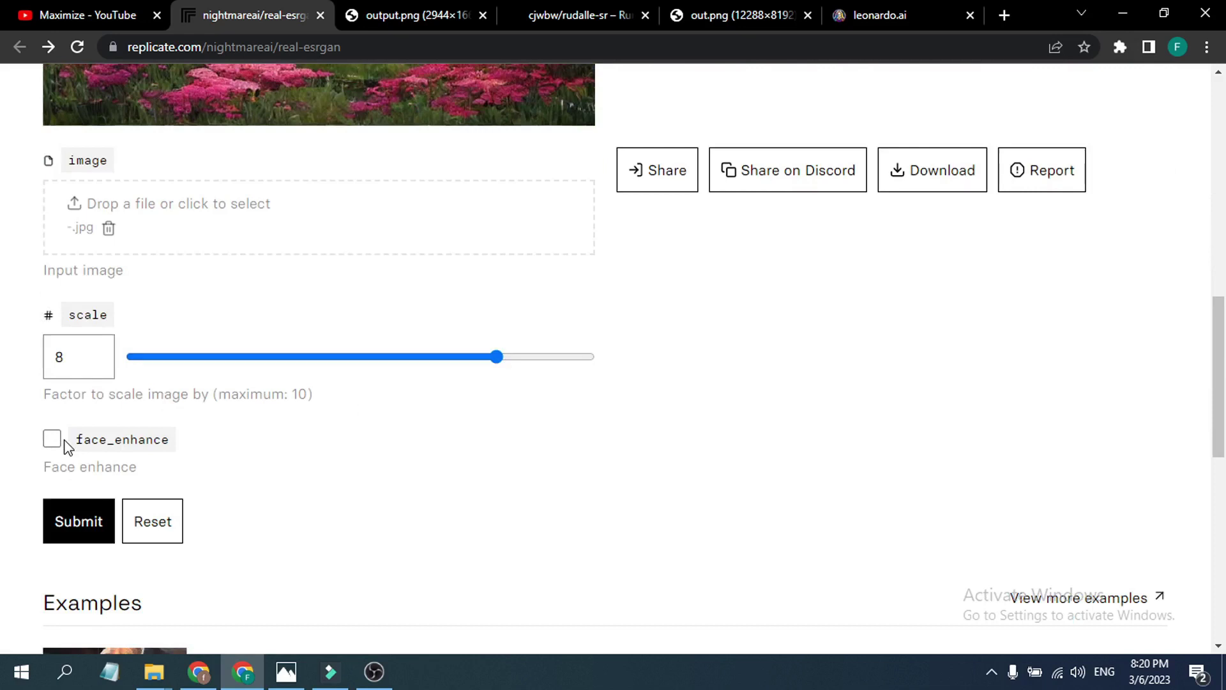
{"action": "scroll", "coordinate": [561, 501], "scroll_direction": "up", "scroll_amount": 7}
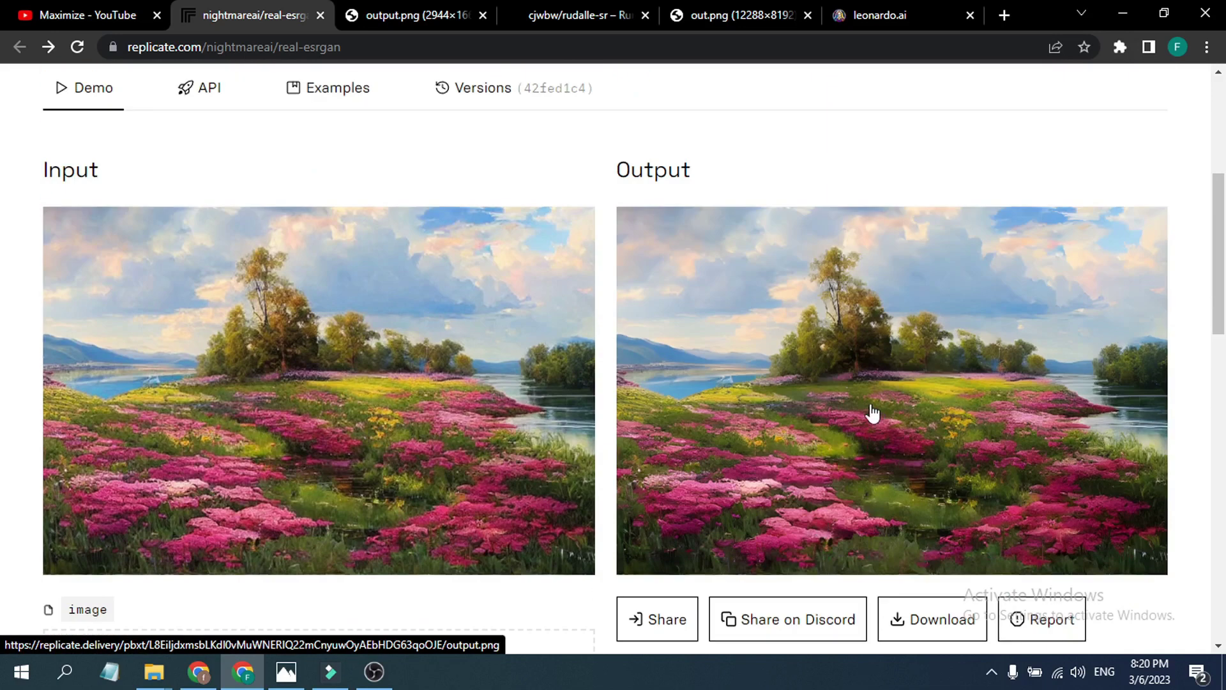
{"action": "left_click", "coordinate": [872, 408]}
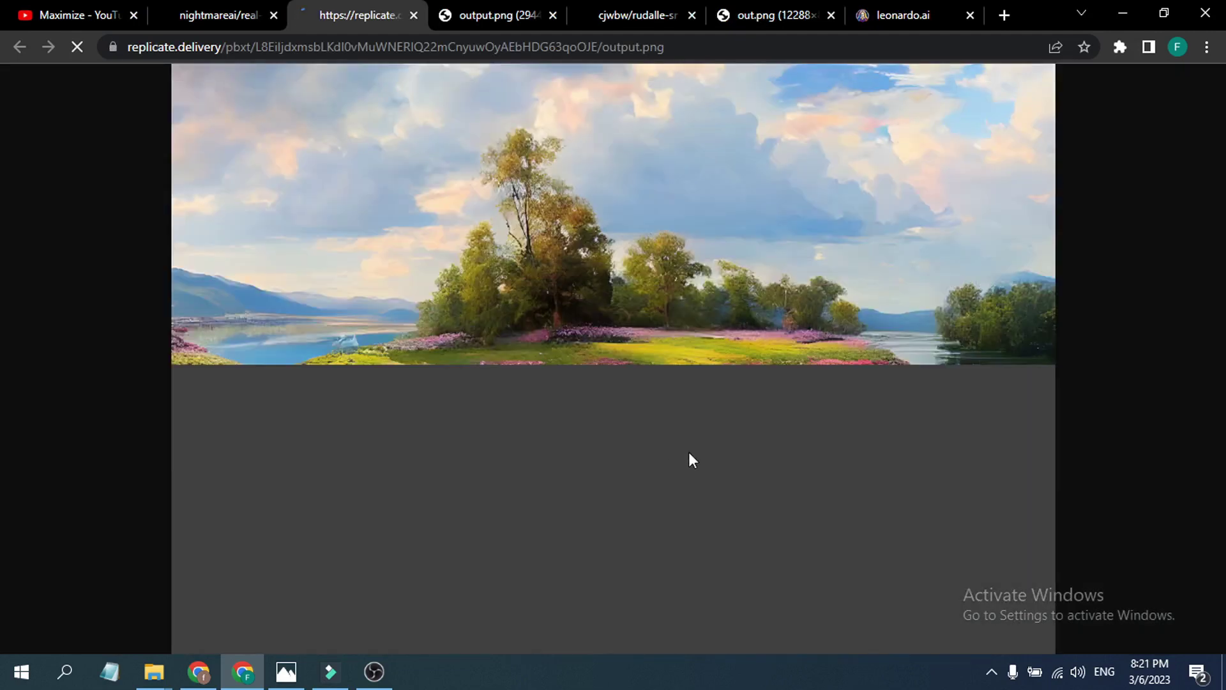
Save the upscaled landscape as output (3).png and open it from the download bar.
{"action": "right_click", "coordinate": [665, 248]}
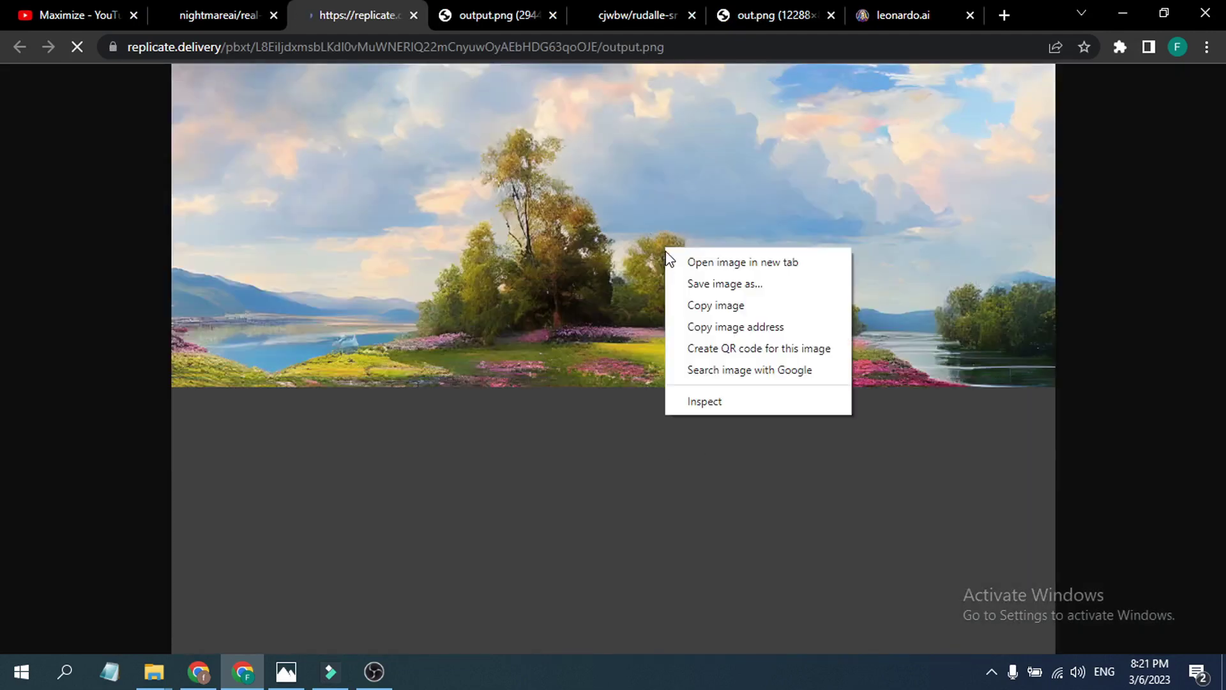
{"action": "left_click", "coordinate": [711, 289]}
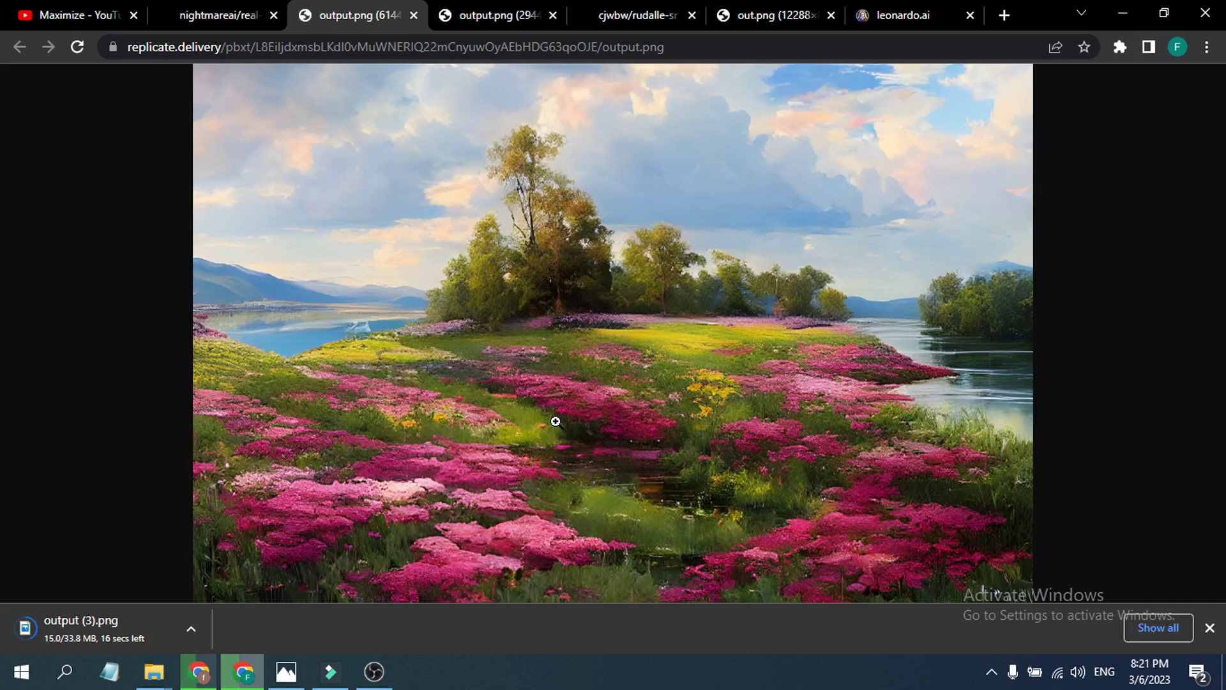
{"action": "left_click", "coordinate": [191, 628]}
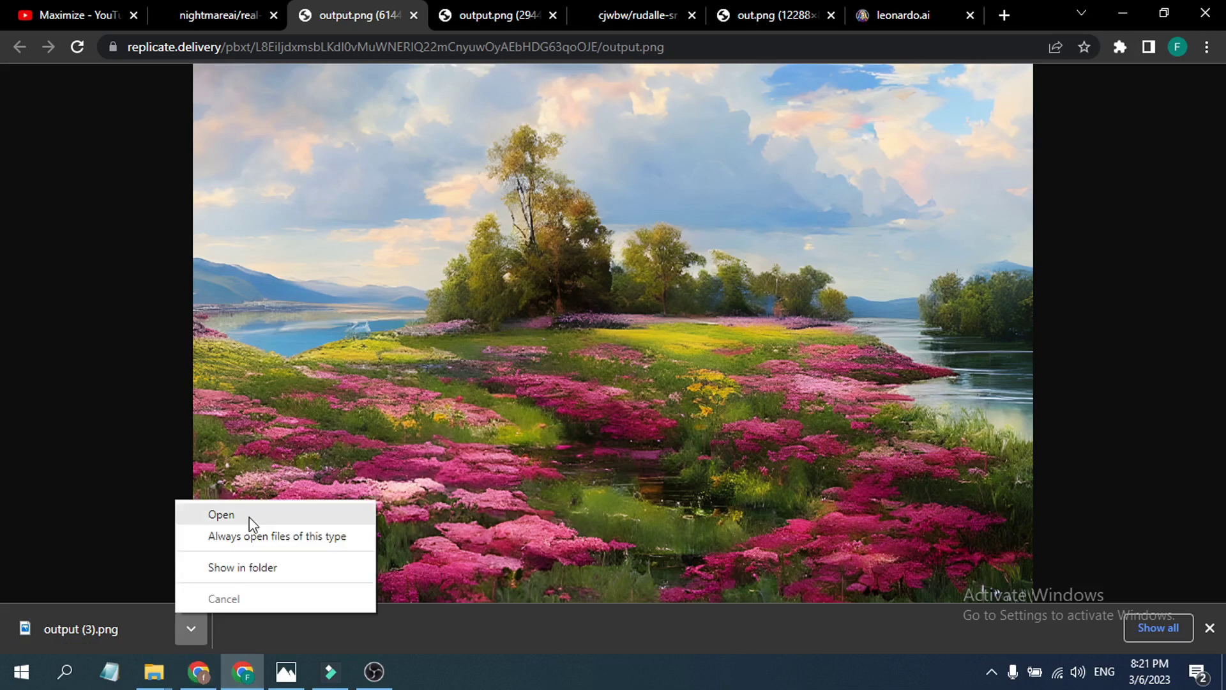
{"action": "left_click", "coordinate": [221, 514]}
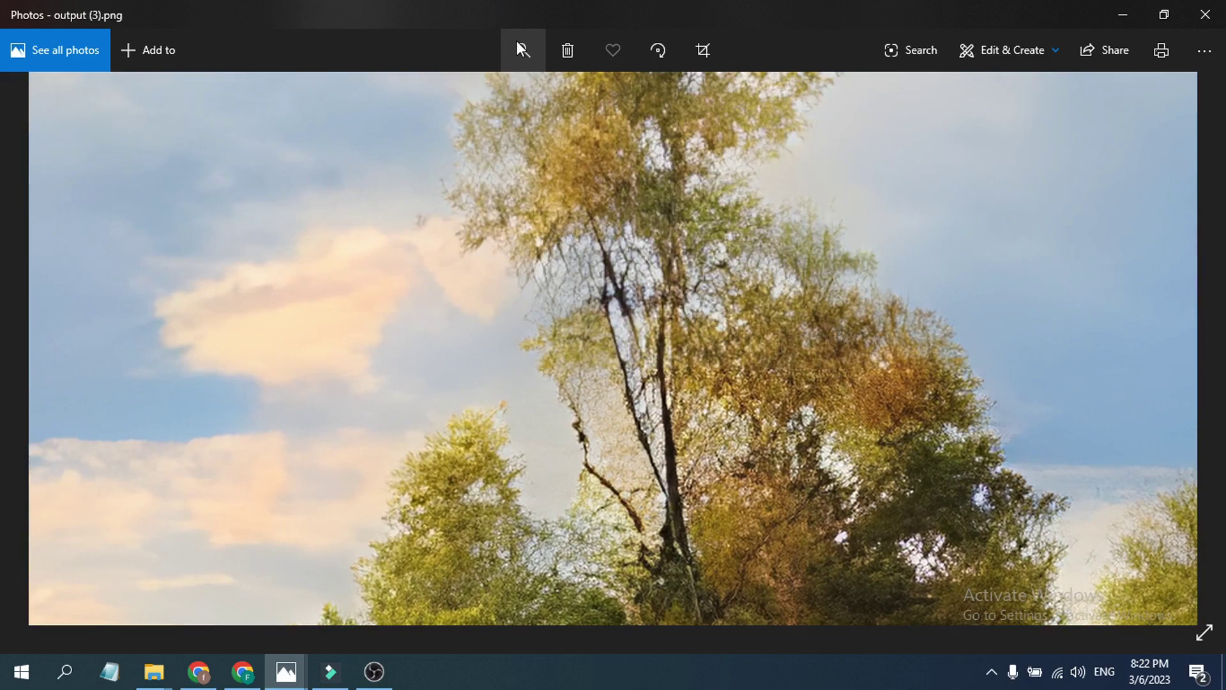
Zoom output (3).png and compare it against the original -.jpg landscape photo.
{"action": "left_click", "coordinate": [517, 42]}
{"action": "left_click", "coordinate": [561, 274]}
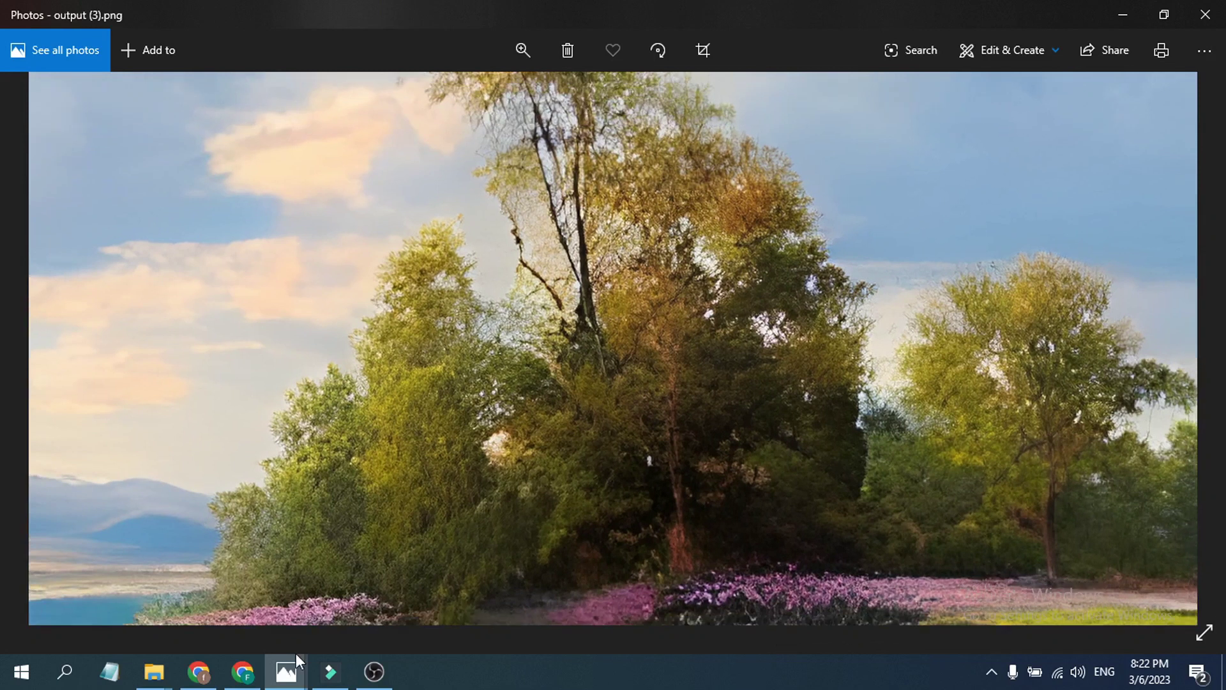
{"action": "mouse_move", "coordinate": [286, 671]}
{"action": "left_click", "coordinate": [451, 511]}
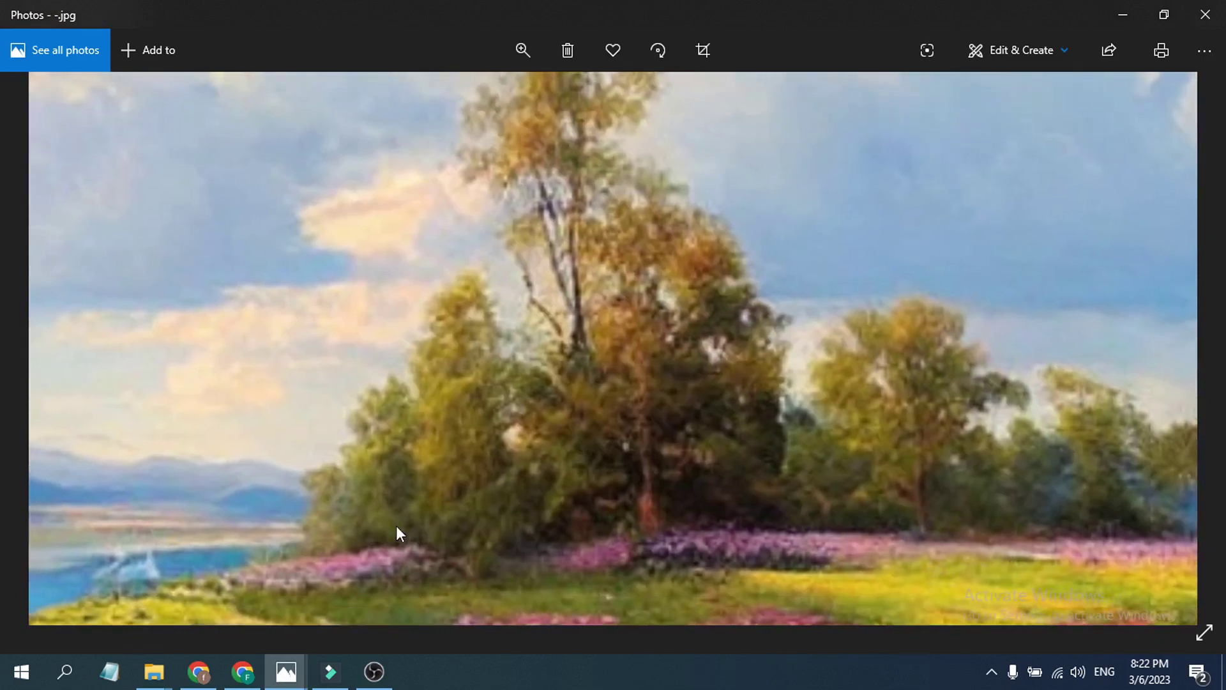
{"action": "left_click", "coordinate": [416, 558]}
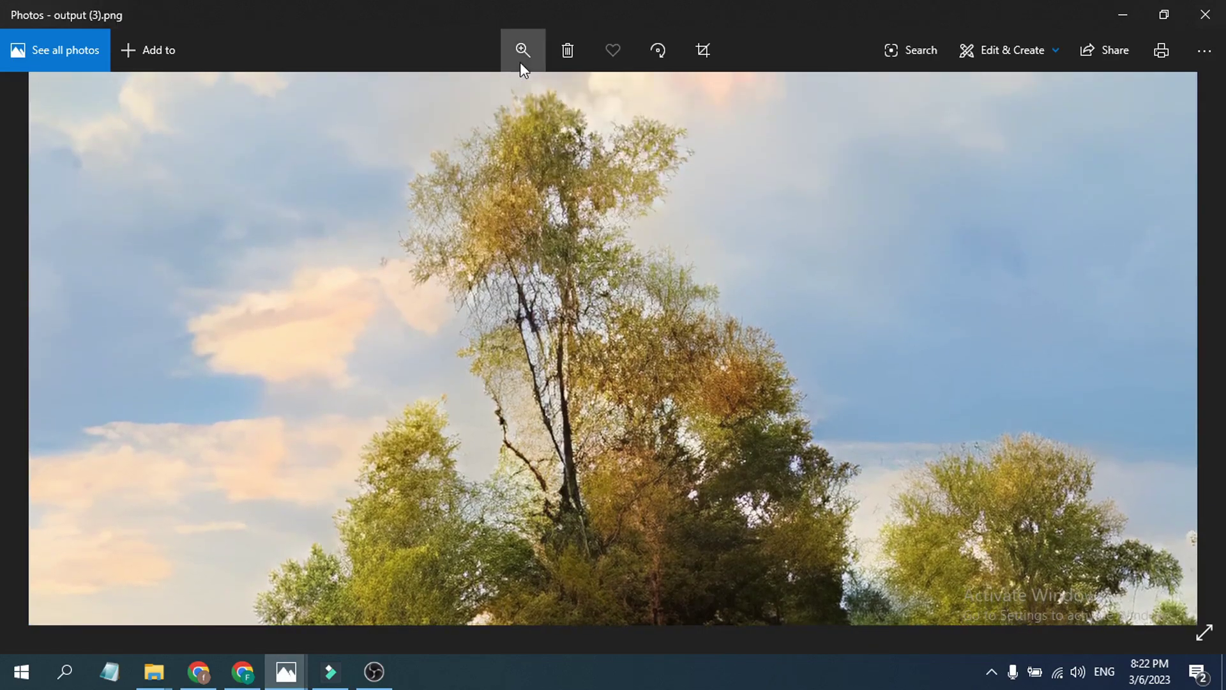
Zoom closely into the upscaled trees on output (3).png, then back out to the whole scene.
{"action": "left_click", "coordinate": [520, 63]}
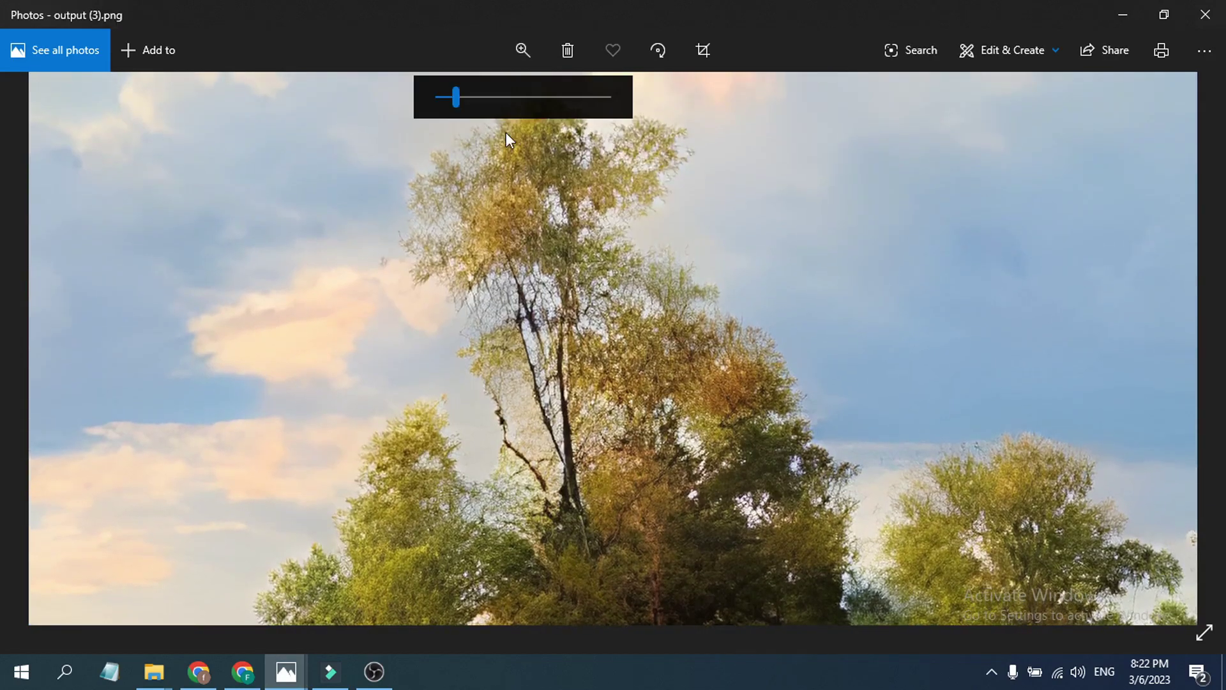
{"action": "left_click", "coordinate": [462, 96]}
{"action": "left_click", "coordinate": [578, 461]}
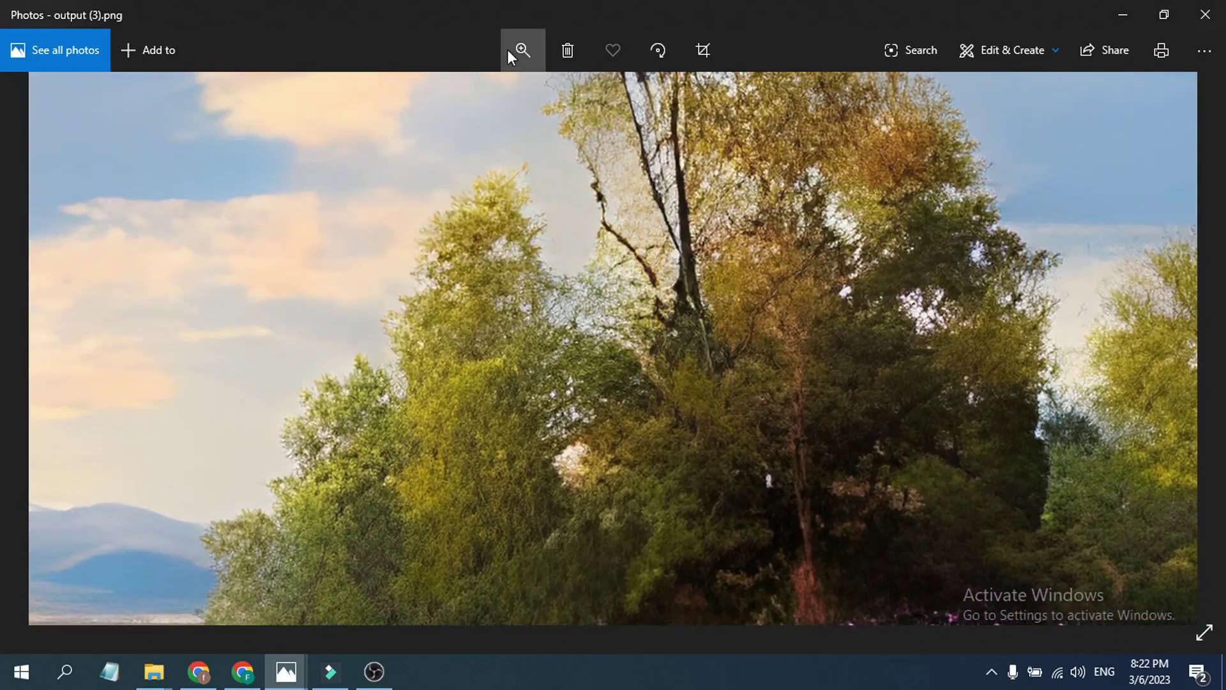
{"action": "left_click", "coordinate": [507, 48]}
{"action": "left_click", "coordinate": [478, 98]}
{"action": "left_click", "coordinate": [464, 97]}
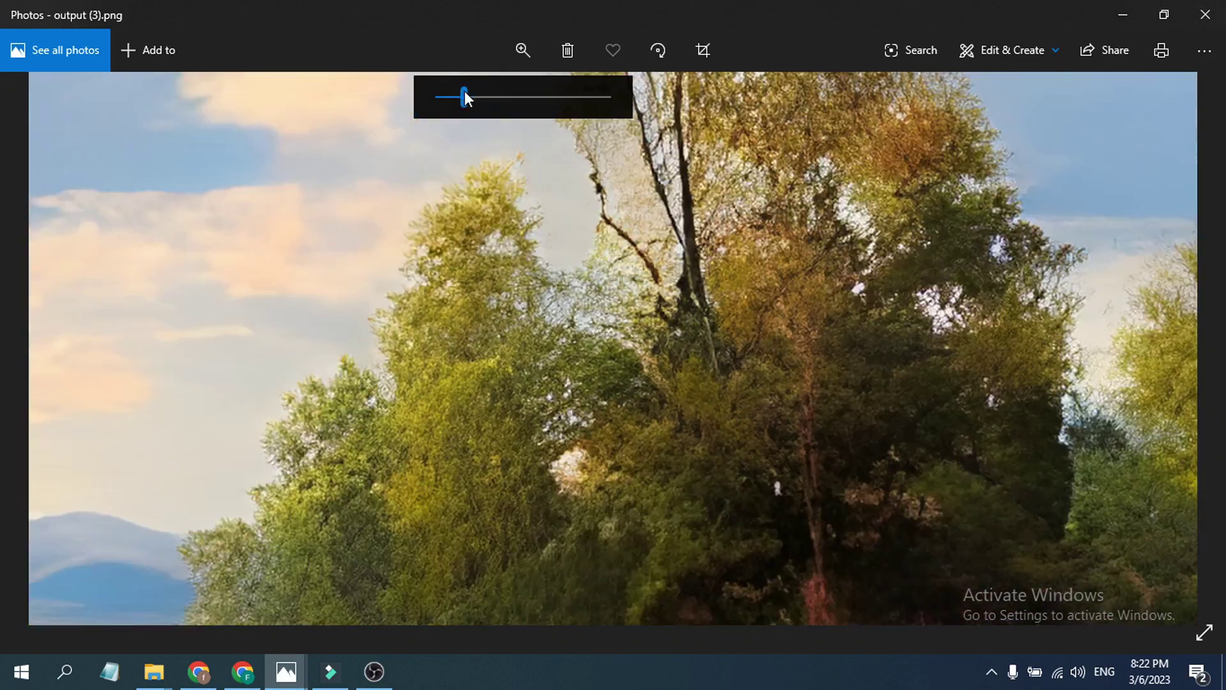
{"action": "left_click", "coordinate": [454, 98]}
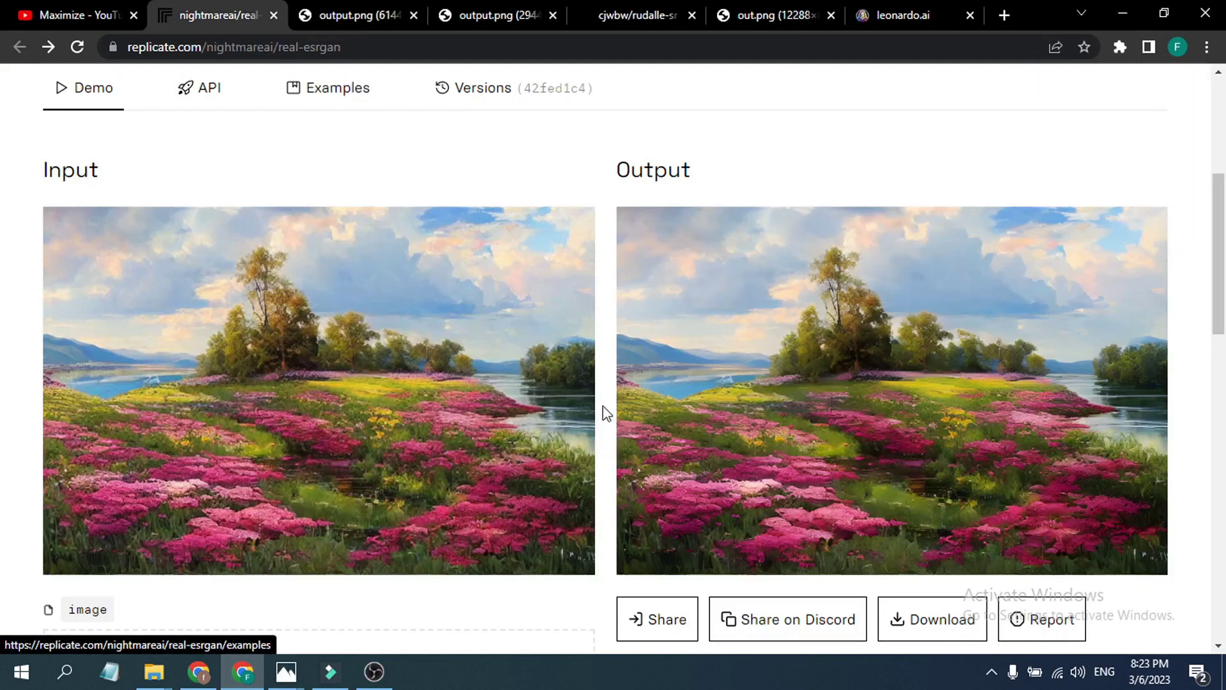
Scroll the real-esrgan page to the top, glance at the rudalle-sr tab, then switch to Leonardo.ai.
{"action": "scroll", "coordinate": [519, 457], "scroll_direction": "up", "scroll_amount": 5}
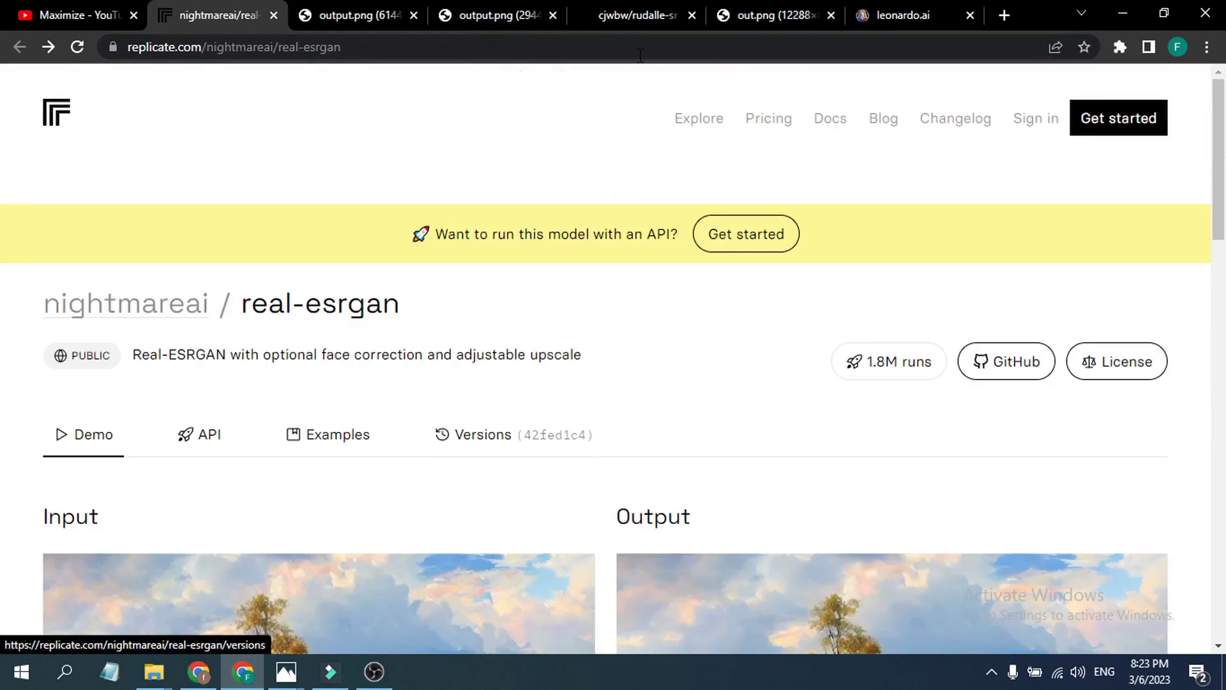
{"action": "key", "text": "ctrl+5"}
{"action": "key", "text": "ctrl+2"}
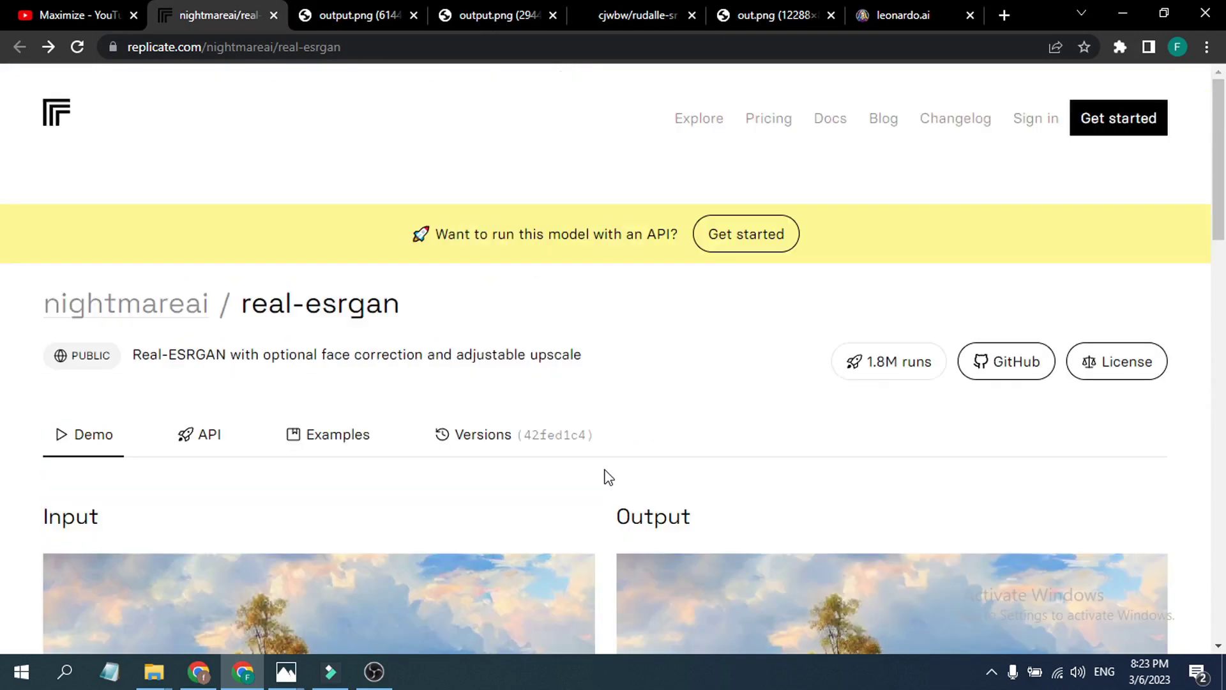
{"action": "scroll", "coordinate": [613, 438], "scroll_direction": "down", "scroll_amount": 3}
{"action": "scroll", "coordinate": [613, 439], "scroll_direction": "up", "scroll_amount": 2}
{"action": "left_click", "coordinate": [907, 14]}
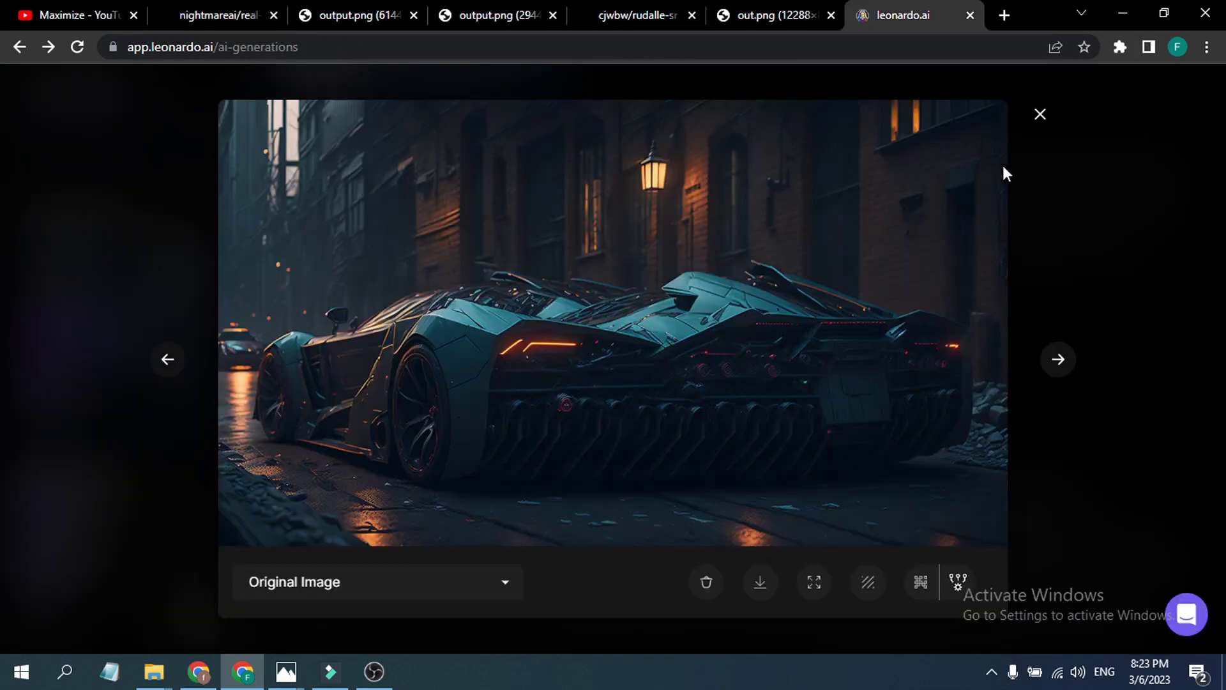
Close the alleyway car preview and scroll up to the cyberpunk car prompt and 'back view of car' negative.
{"action": "left_click", "coordinate": [1040, 115]}
{"action": "scroll", "coordinate": [582, 378], "scroll_direction": "down", "scroll_amount": 3}
{"action": "scroll", "coordinate": [570, 391], "scroll_direction": "up", "scroll_amount": 4}
{"action": "scroll", "coordinate": [571, 391], "scroll_direction": "up", "scroll_amount": 4}
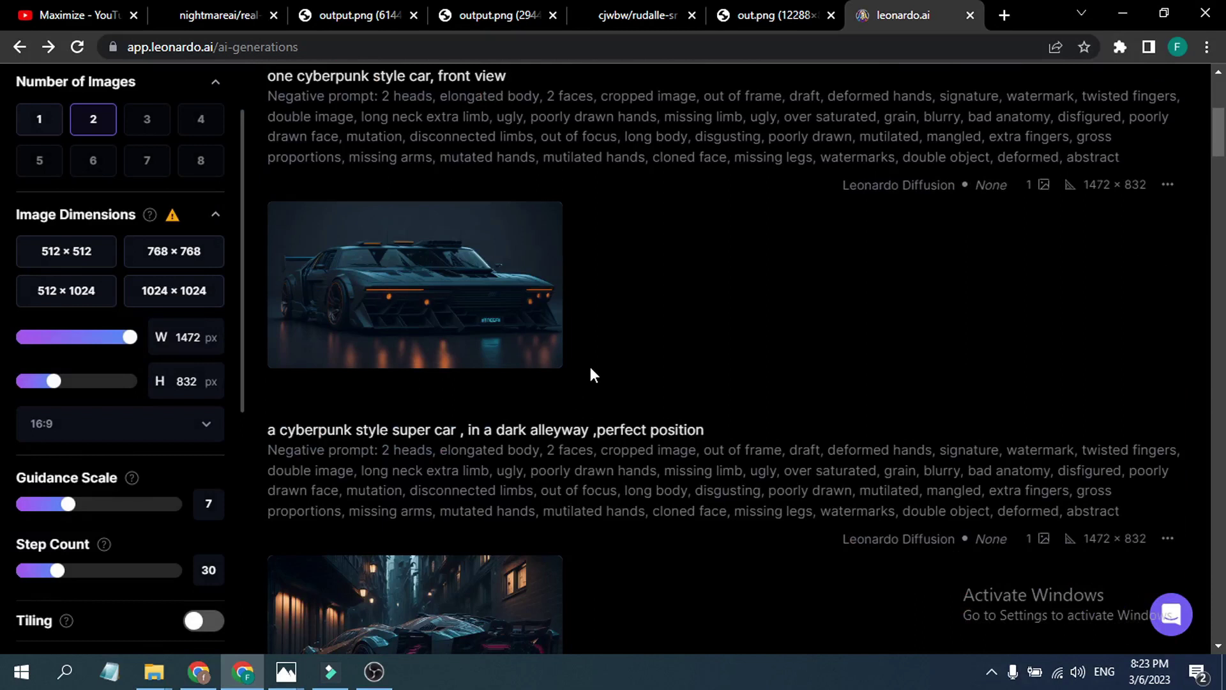
{"action": "scroll", "coordinate": [591, 370], "scroll_direction": "up", "scroll_amount": 5}
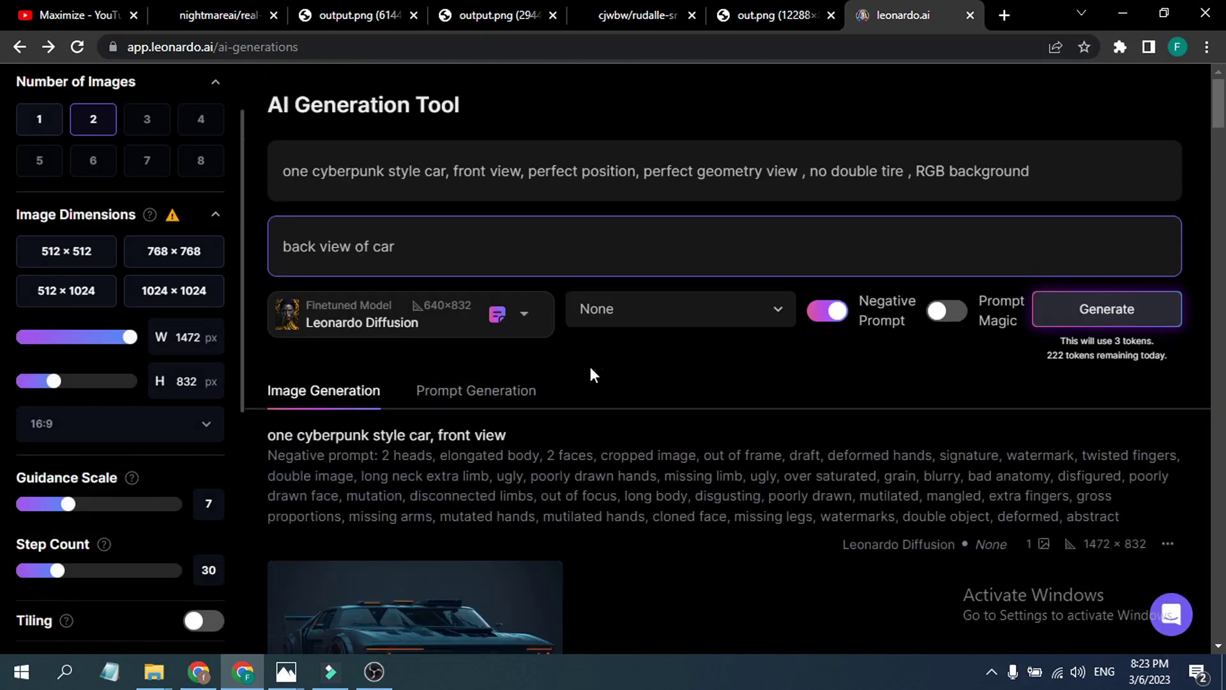